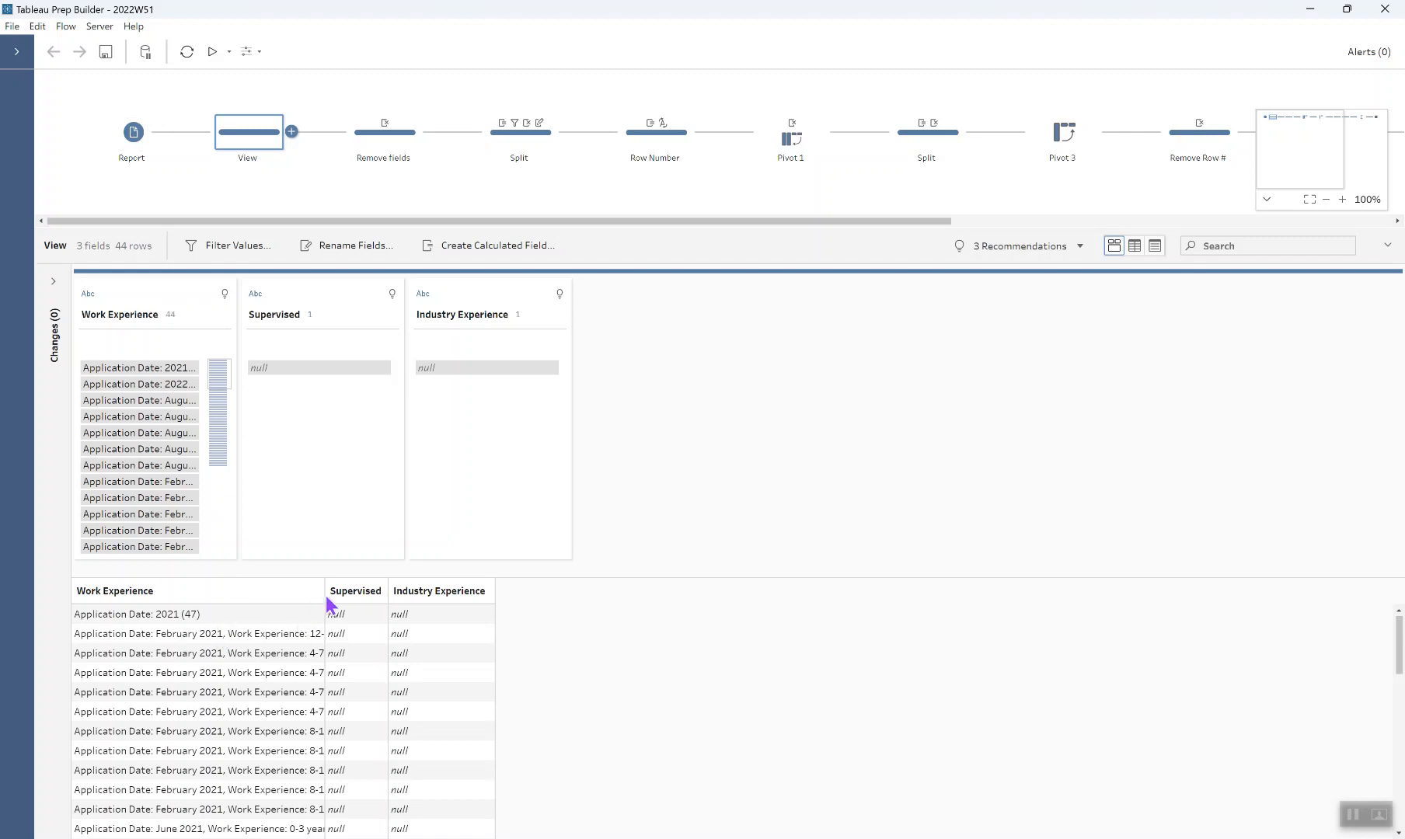
Step: Widen the Work Experience column in the View step's data grid and expand the connections pane
drag(325, 590, 679, 591)
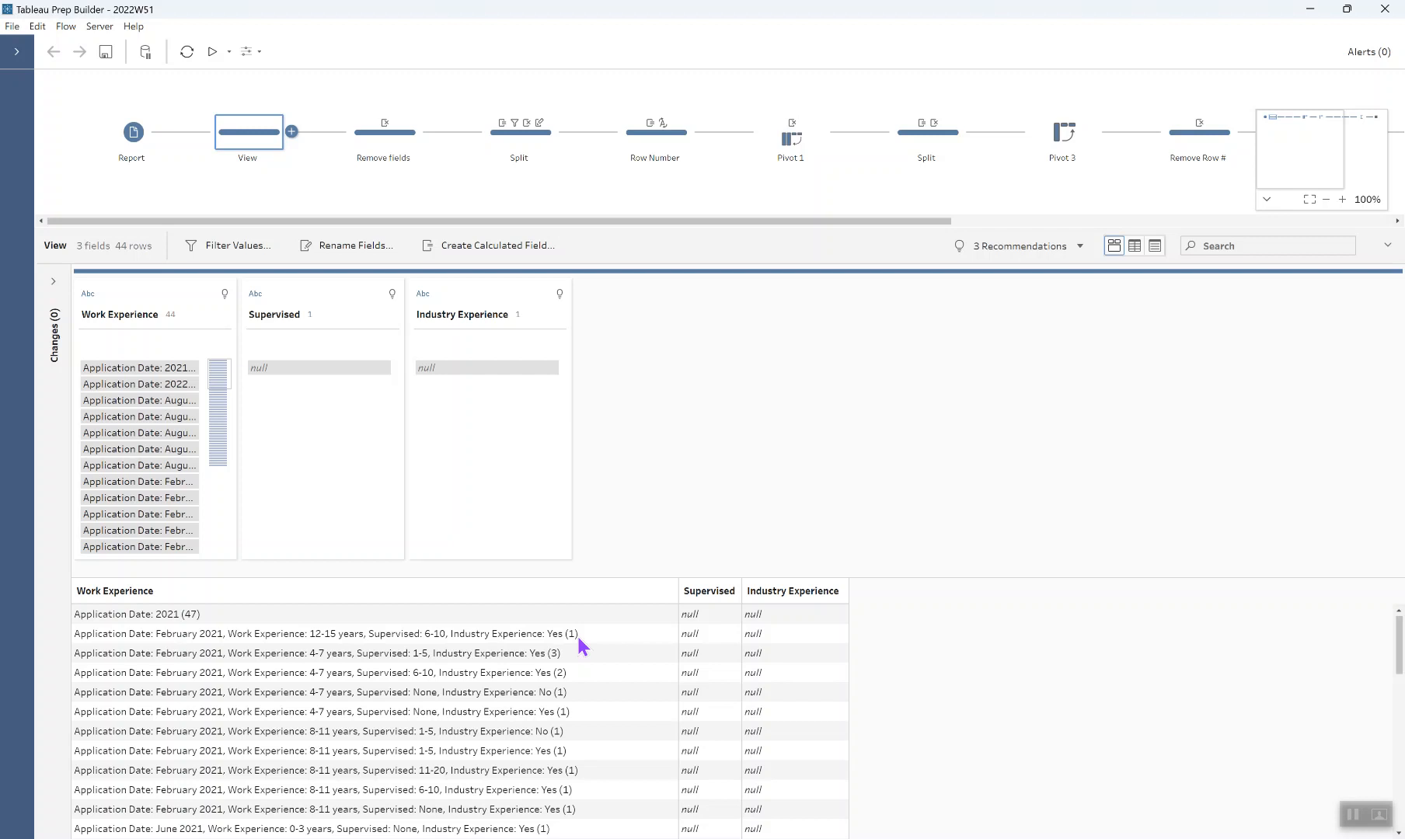
click(19, 51)
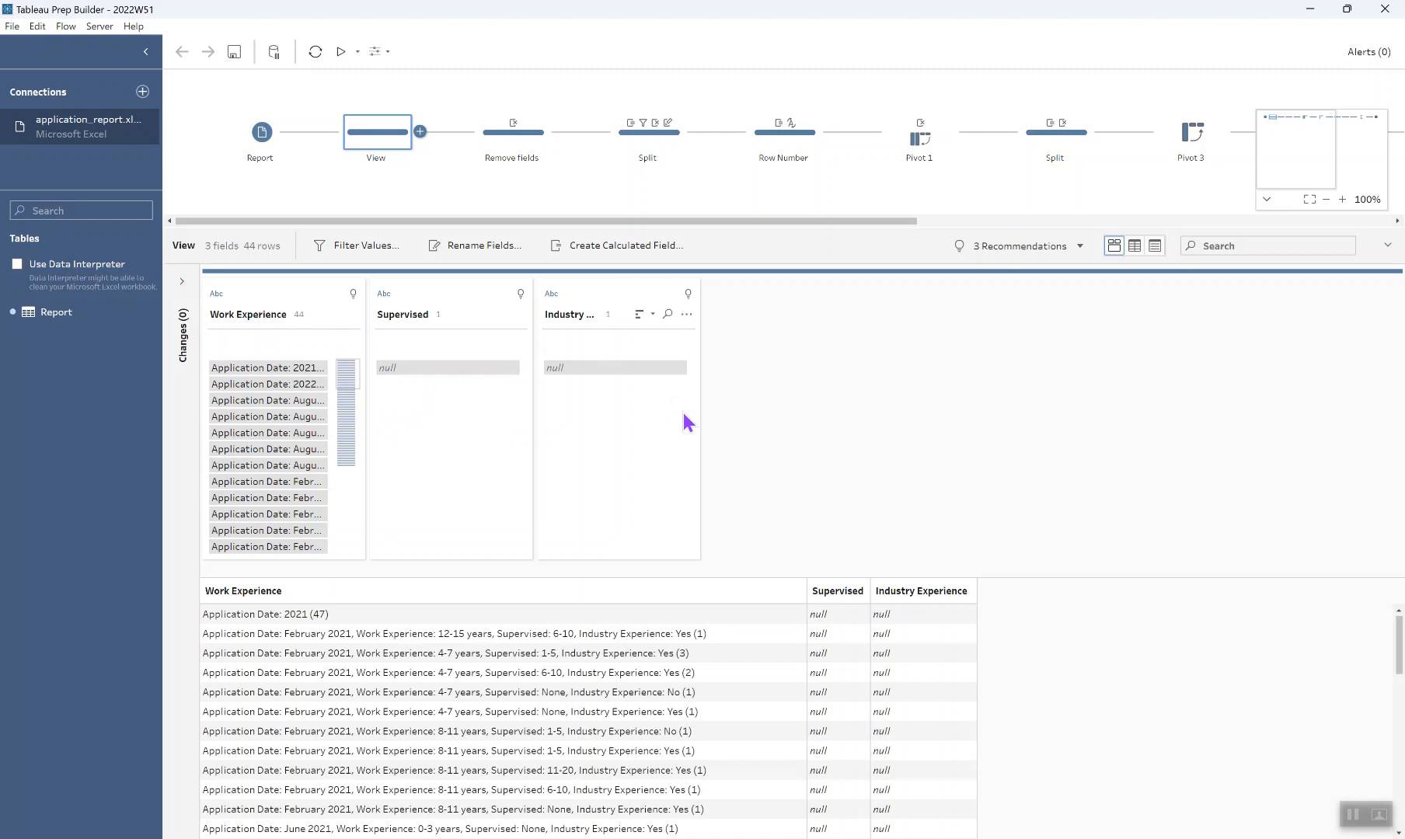
Step: In the Remove fields step, try a custom split of Work Experience using the separator "," for all fields, and discard it
click(506, 145)
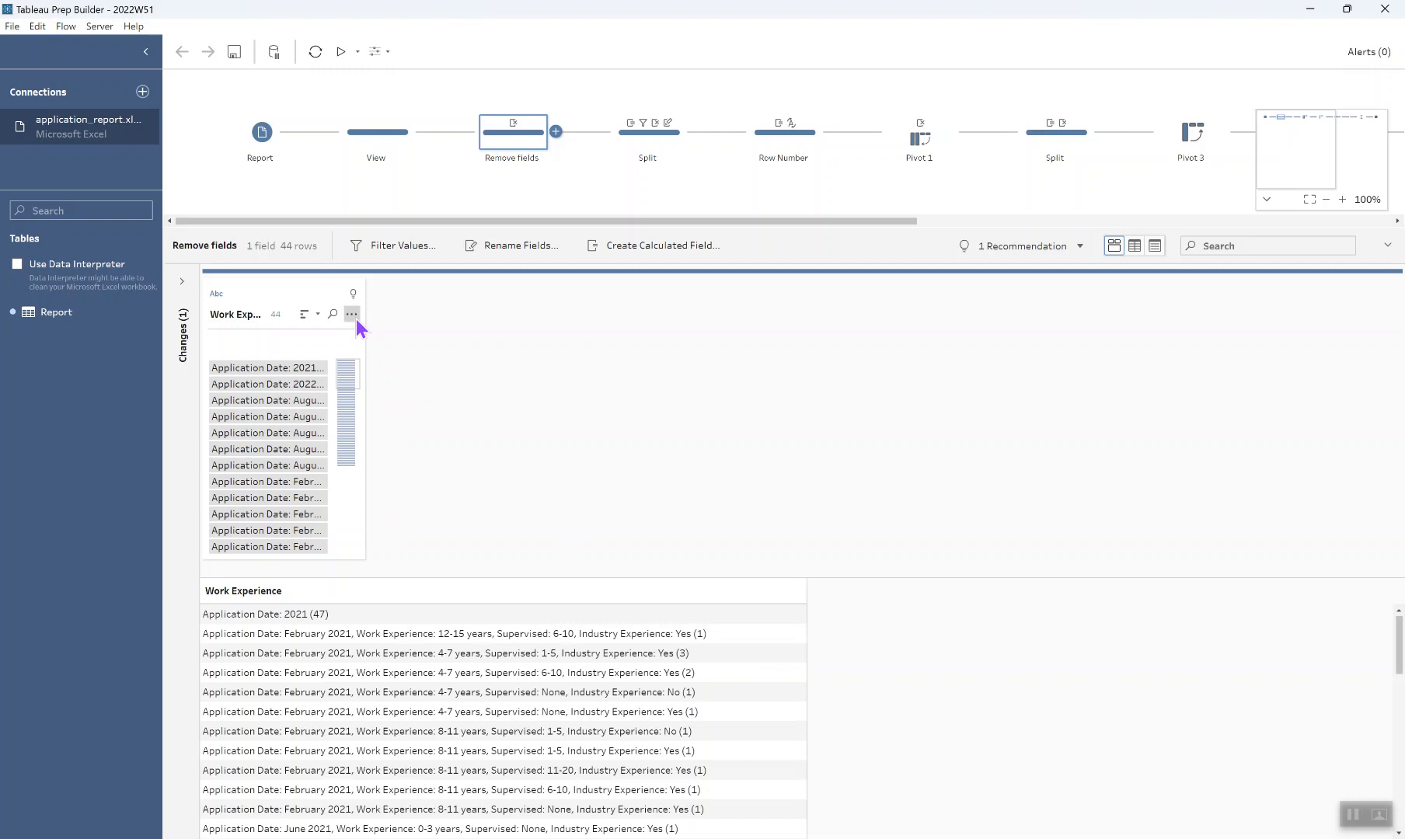
click(352, 314)
mouse_move(386, 388)
click(513, 403)
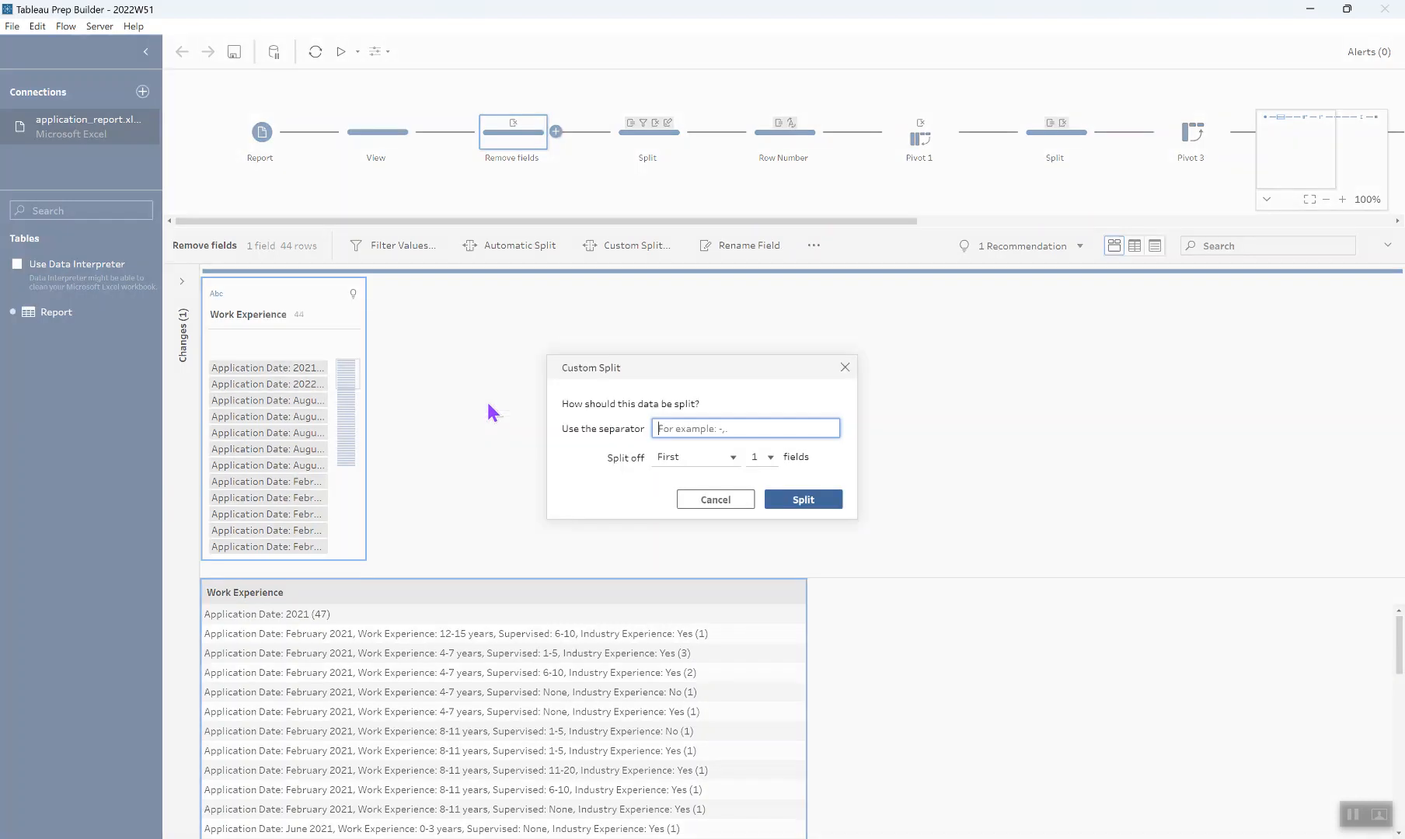
text(,)
click(659, 457)
click(693, 518)
click(845, 367)
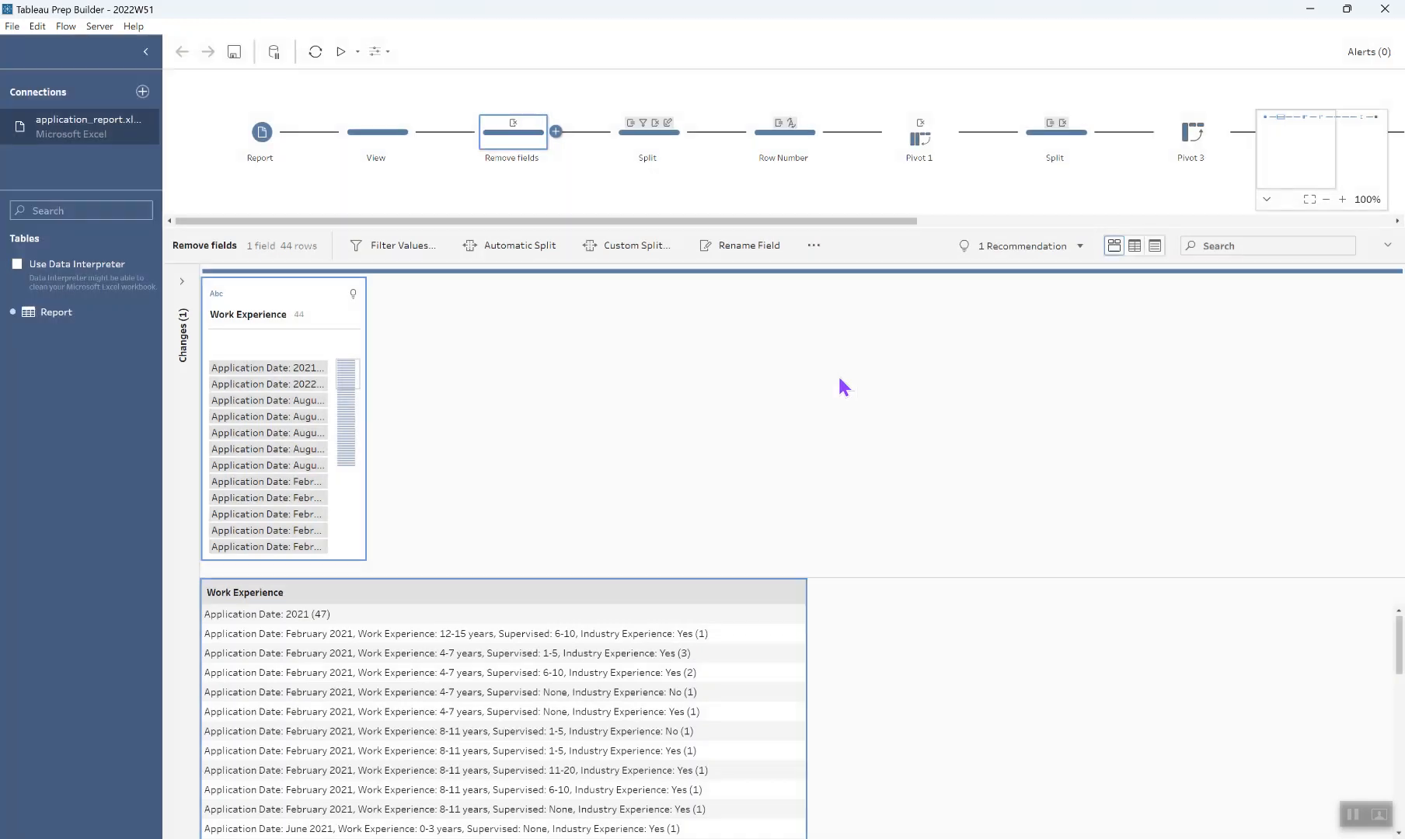
Step: Expand the change list of the first Split step and review the Work Experience removal and the filter on Work Experience - Split 2
click(624, 132)
click(185, 285)
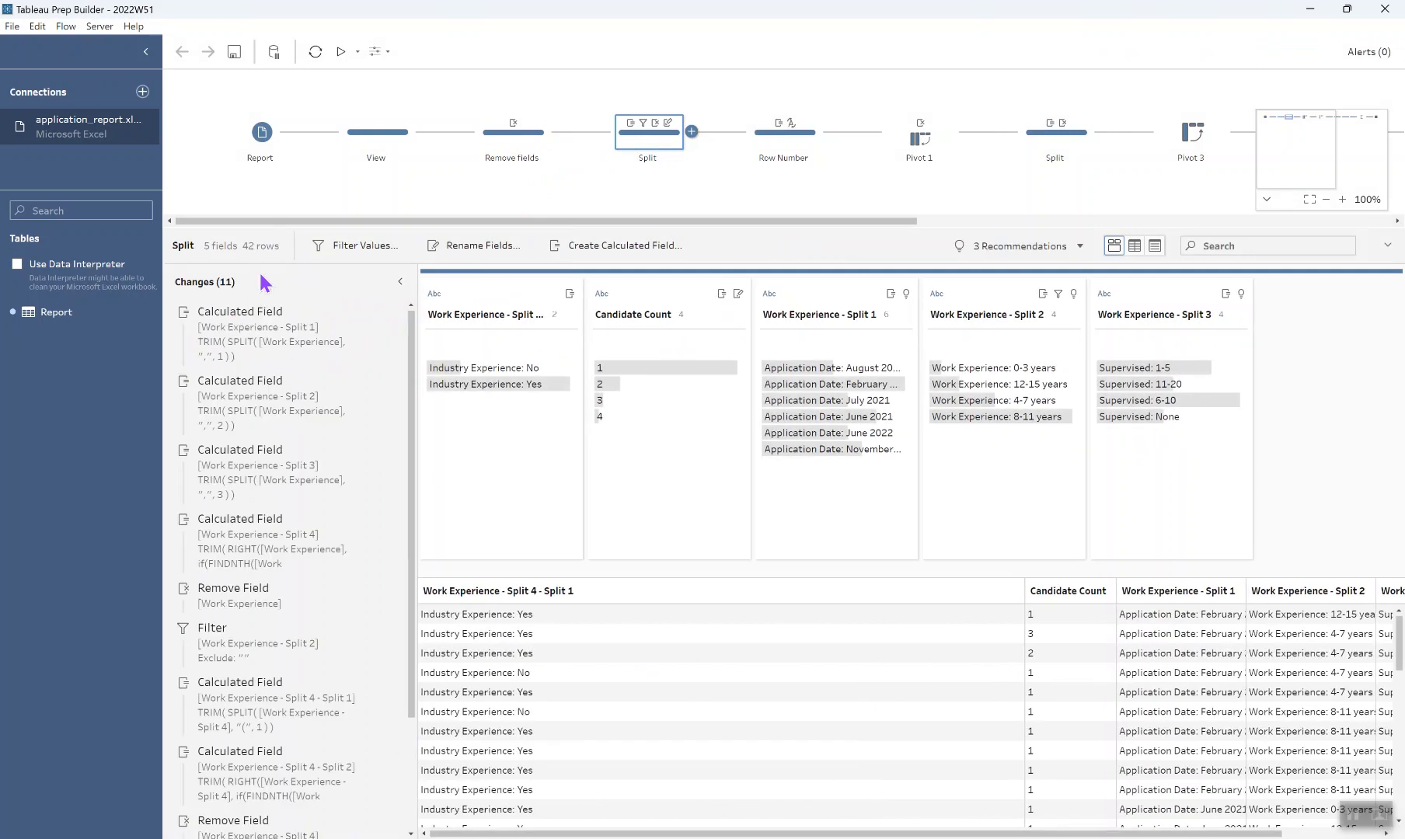
click(298, 605)
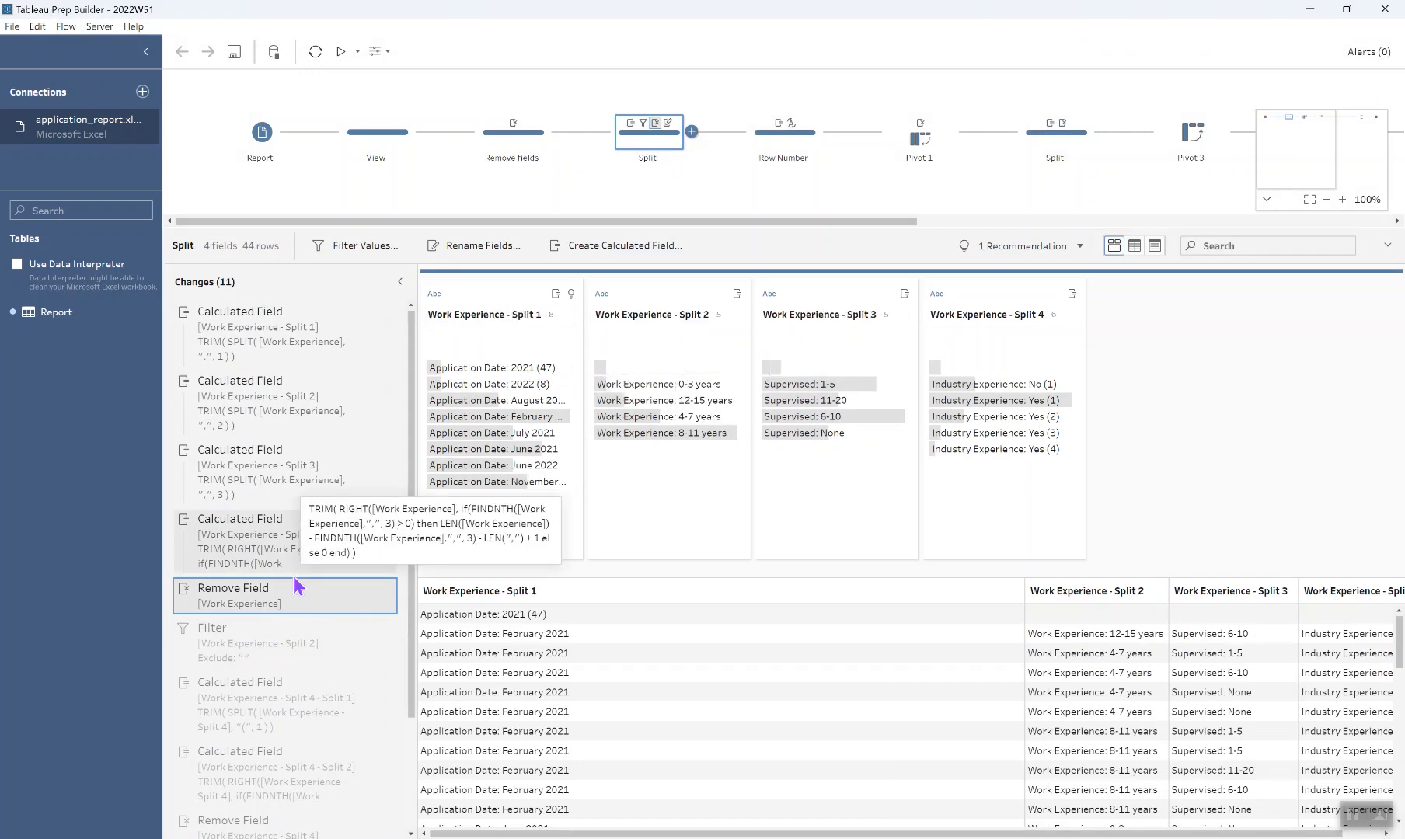
click(284, 647)
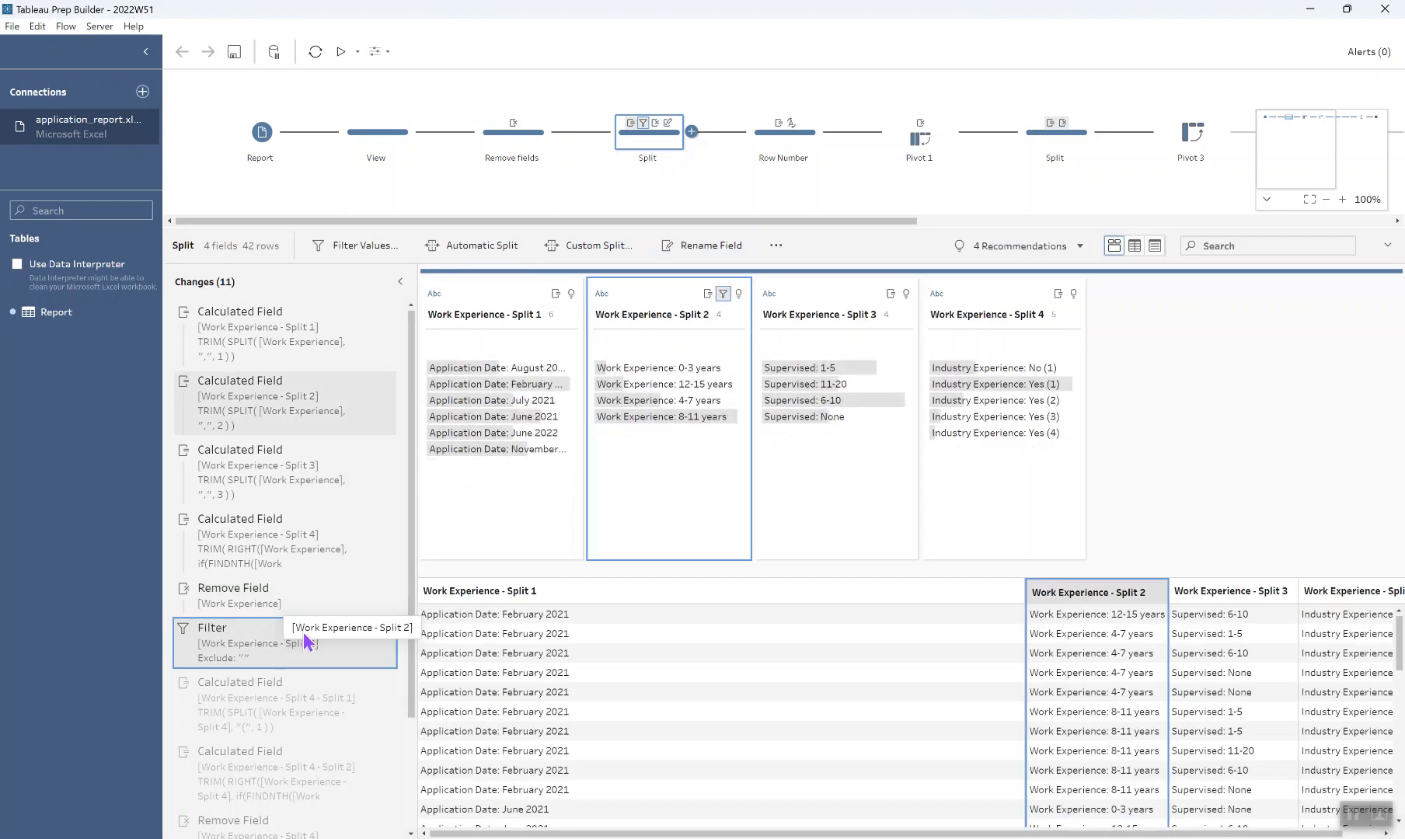
Step: Try a custom split of Work Experience - Split 4 using the separator "(" for all fields, and discard it
click(1073, 314)
mouse_move(1130, 398)
click(1228, 404)
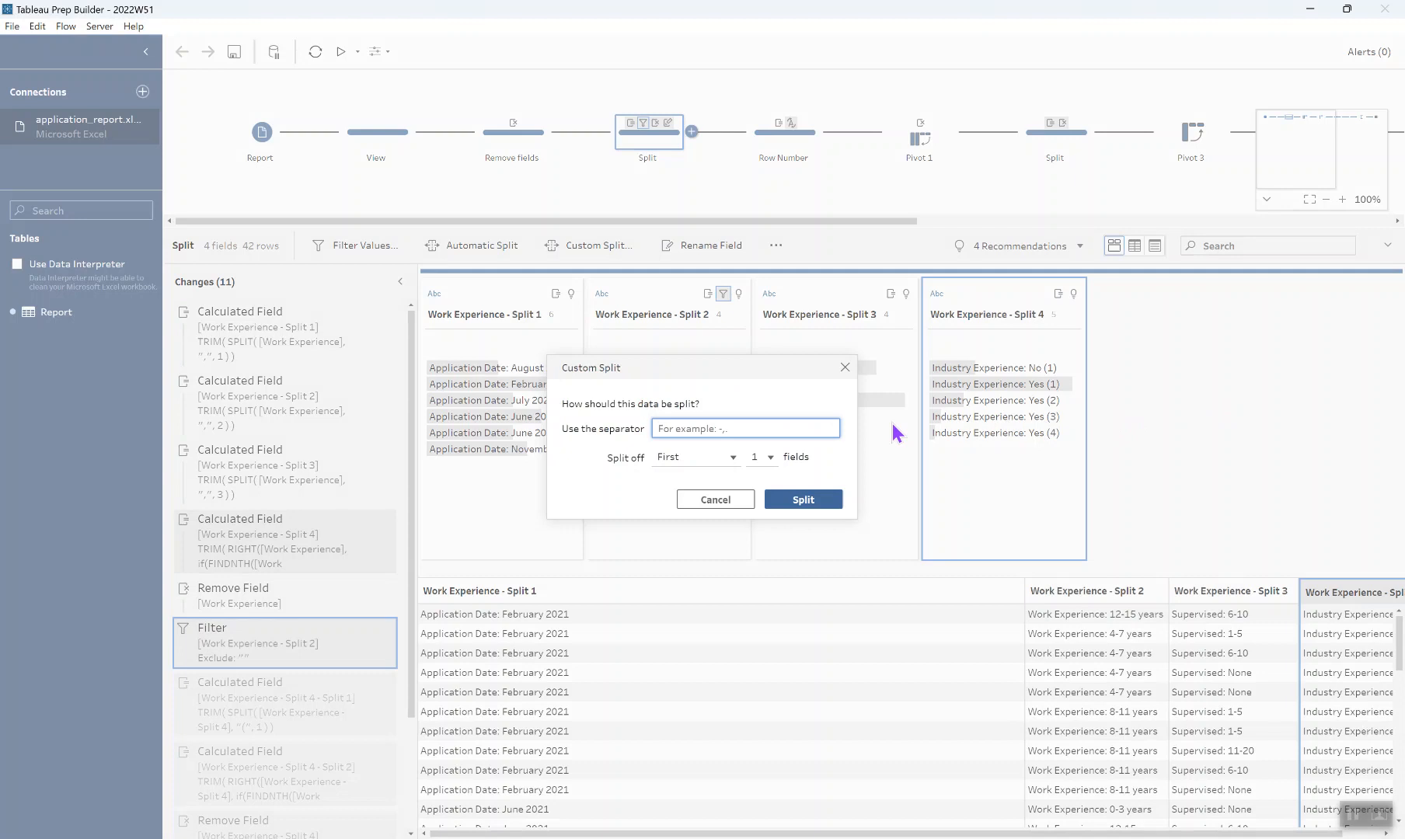
text(()
click(732, 457)
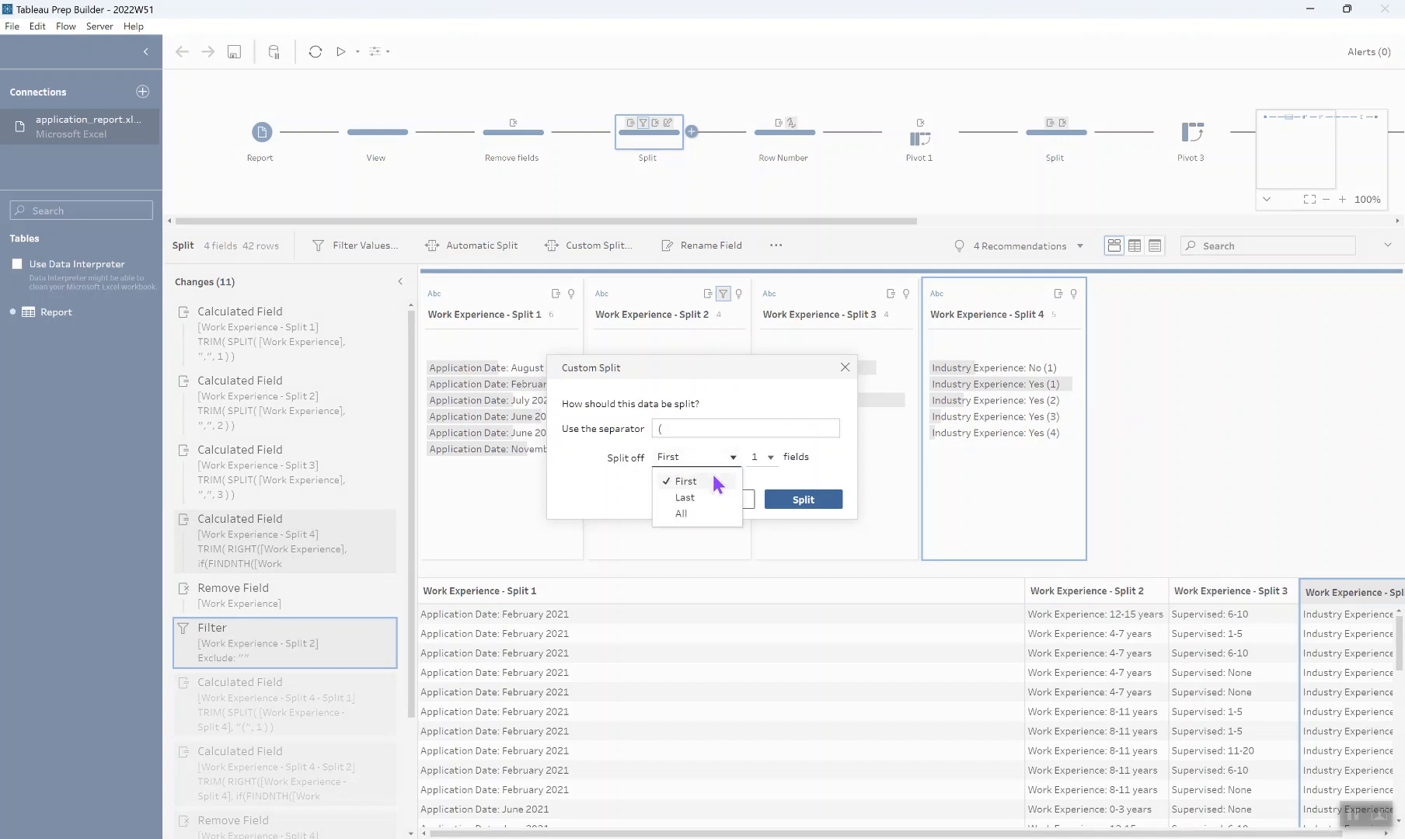
click(695, 519)
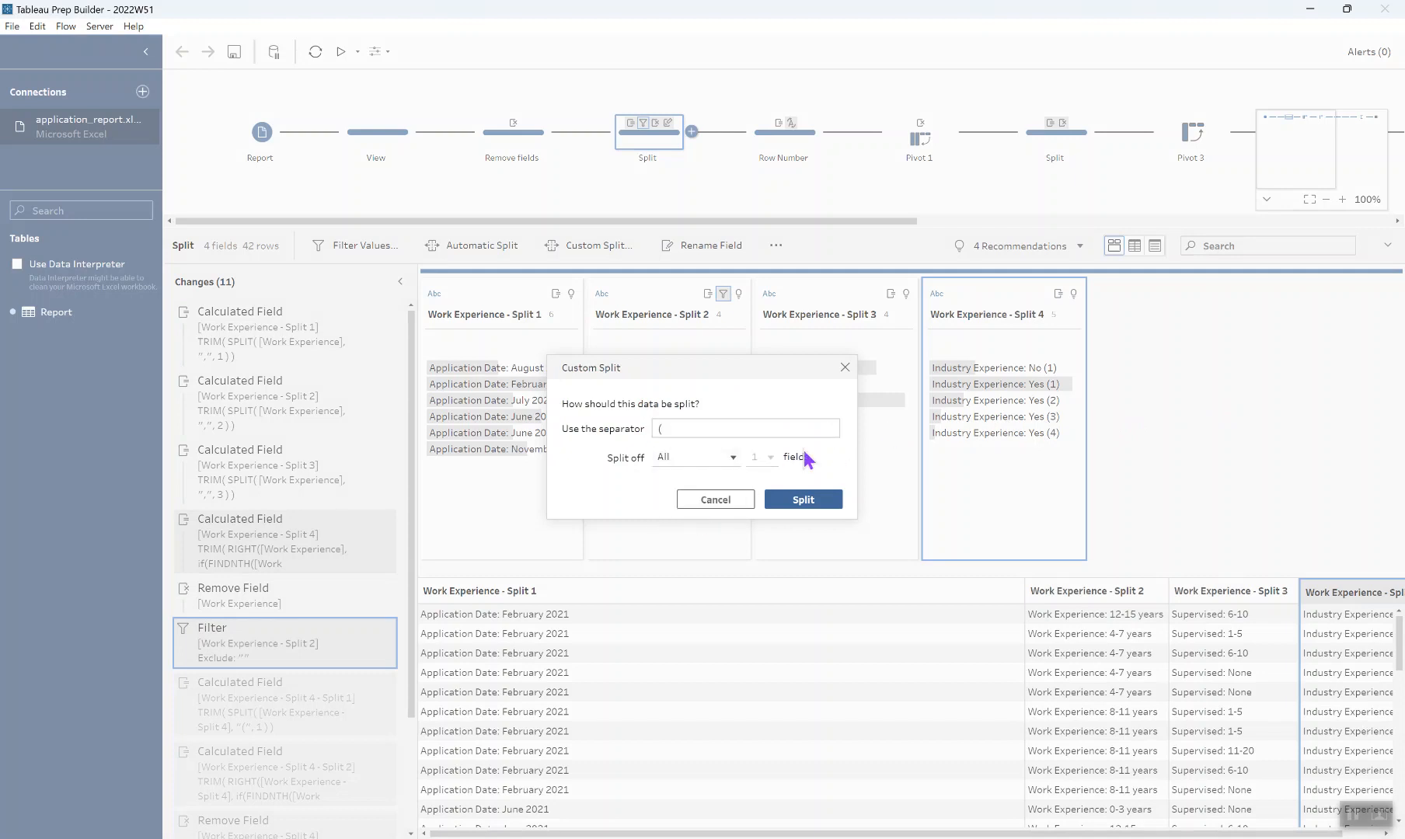
click(844, 368)
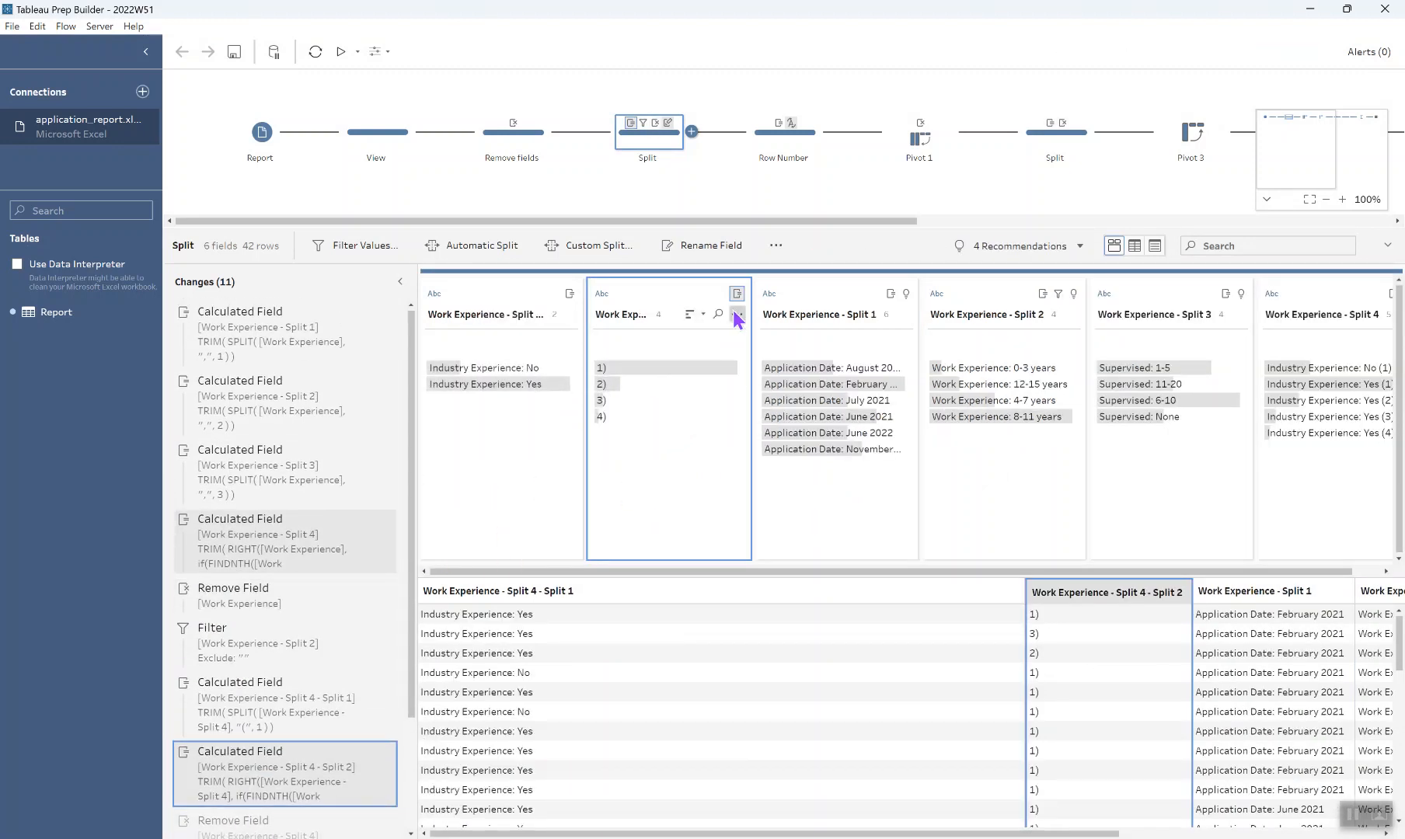
Step: View the cleaning options available for the Work Experience - Split 4 - Split 2 field, without applying any
click(735, 314)
mouse_move(800, 374)
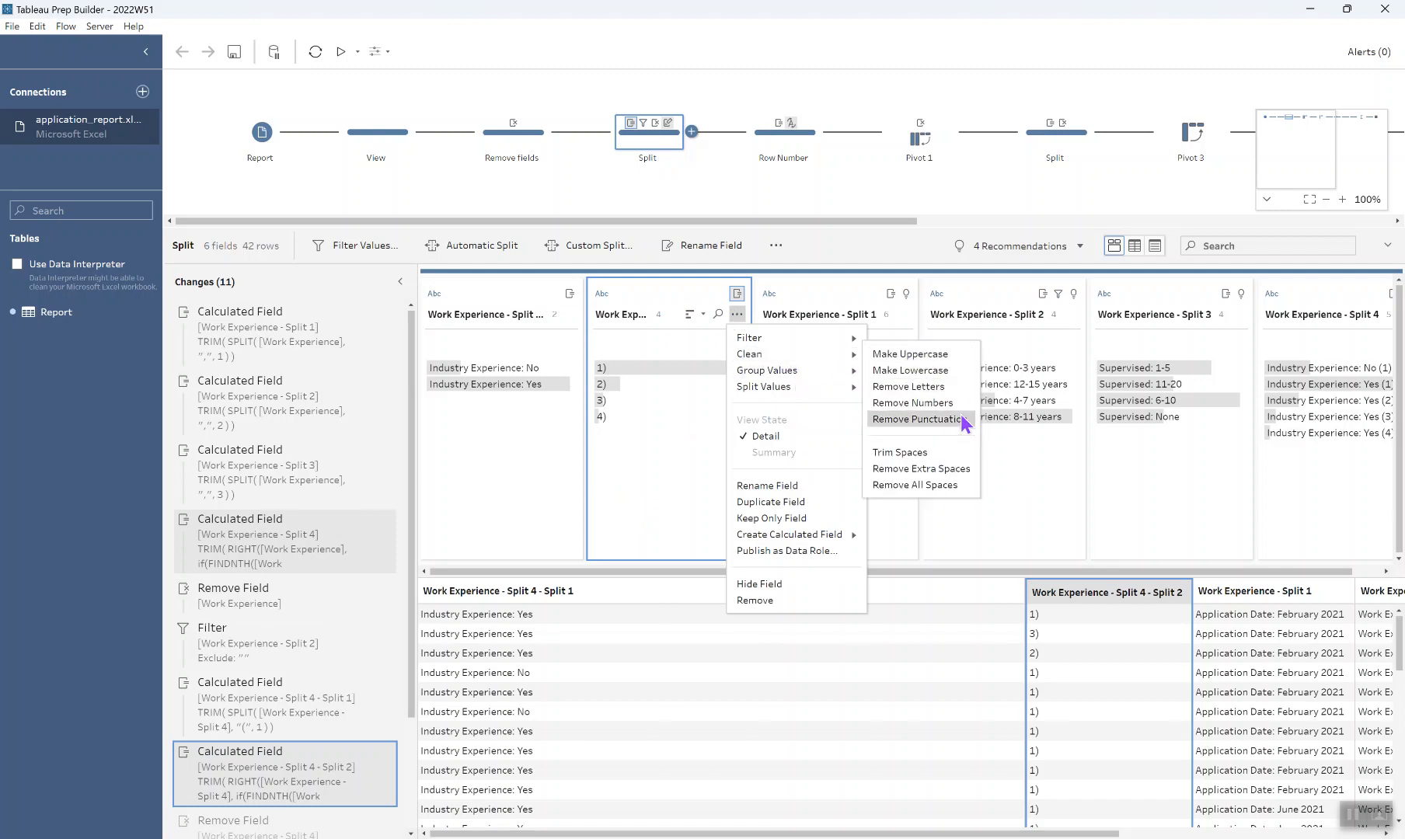
click(628, 491)
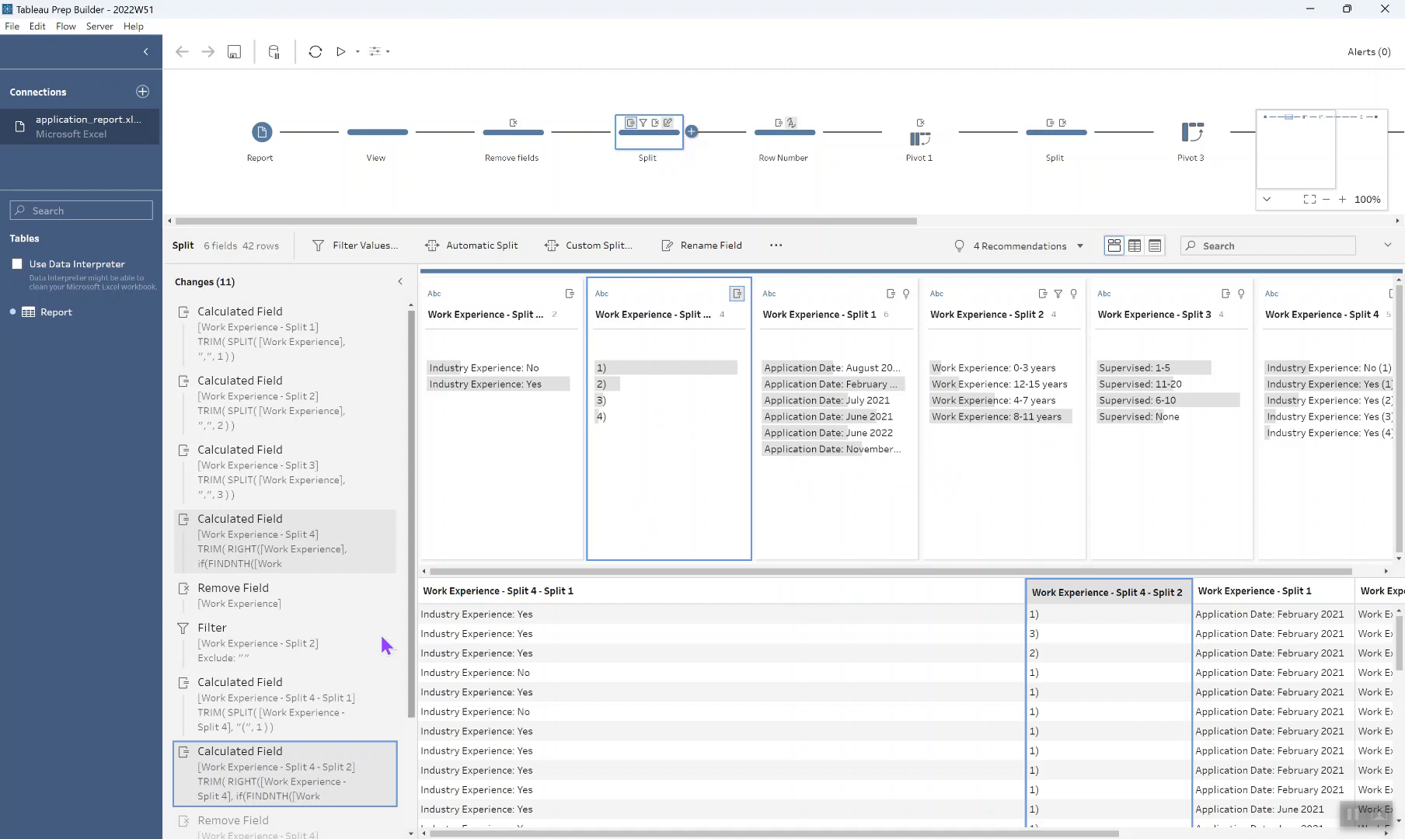
Step: Review the Remove Punctuation change and narrow the Work Experience - Split 4 - Split 1 column so the whole grid fits
scroll(254, 751, down, 2)
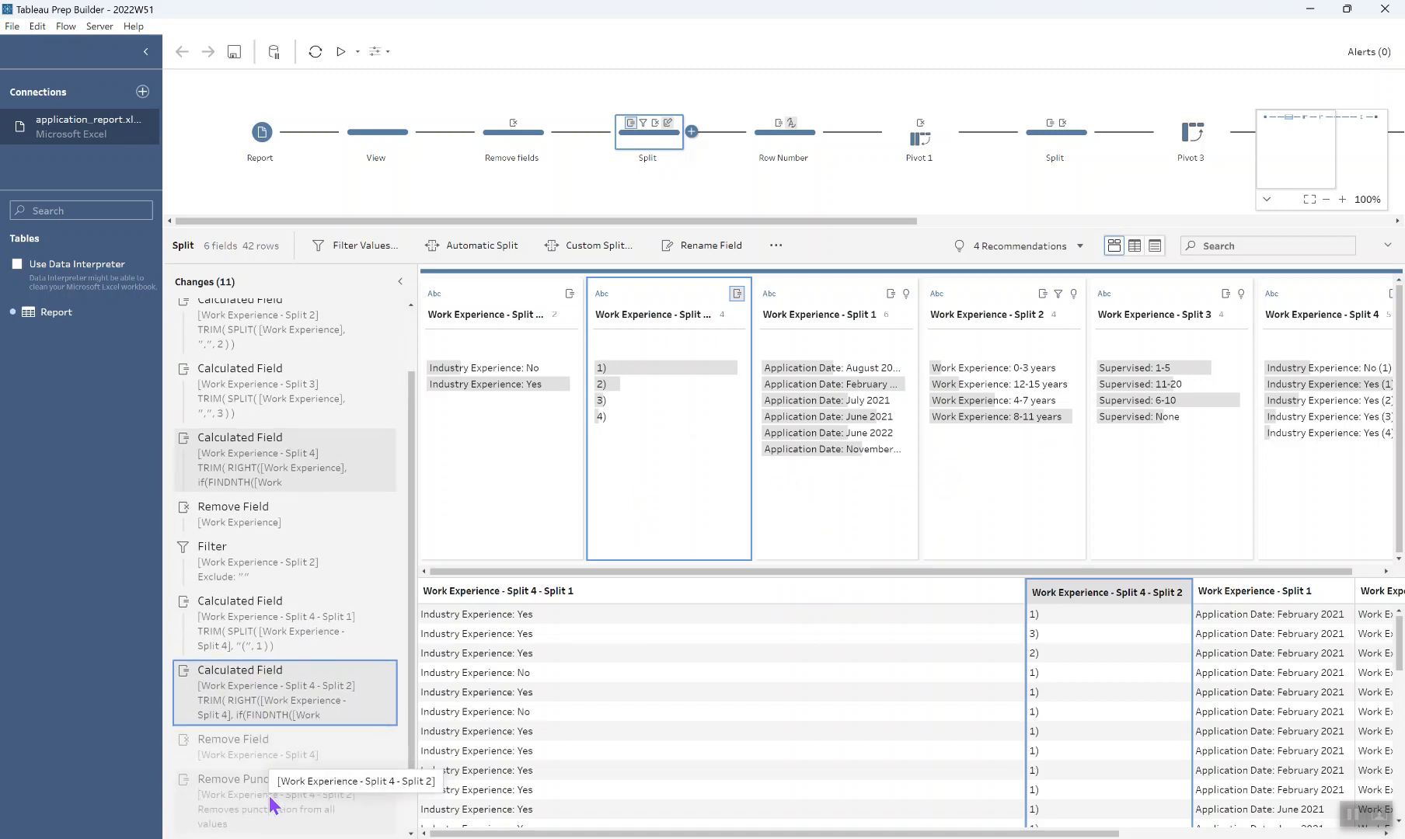
click(330, 796)
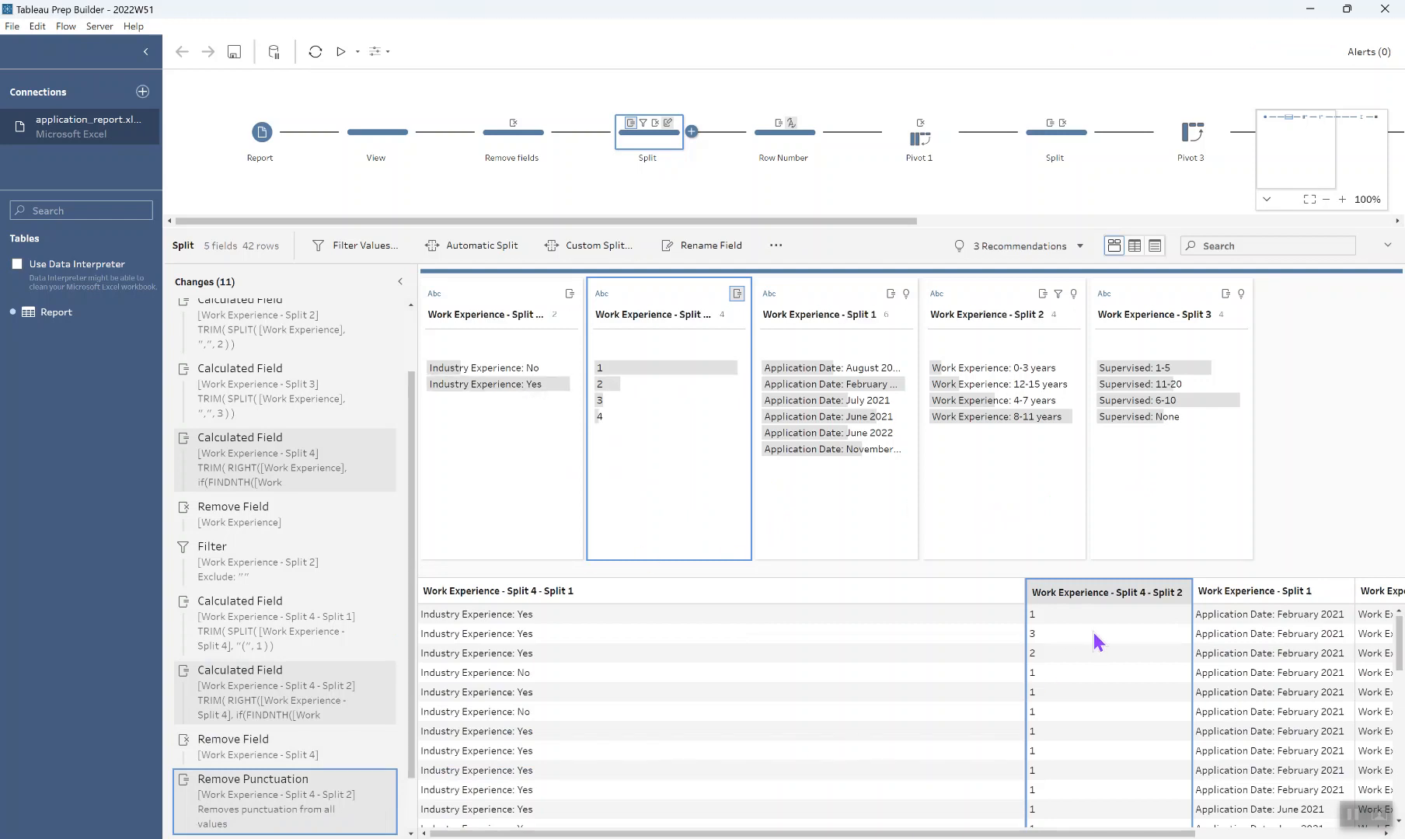
drag(1024, 598, 601, 637)
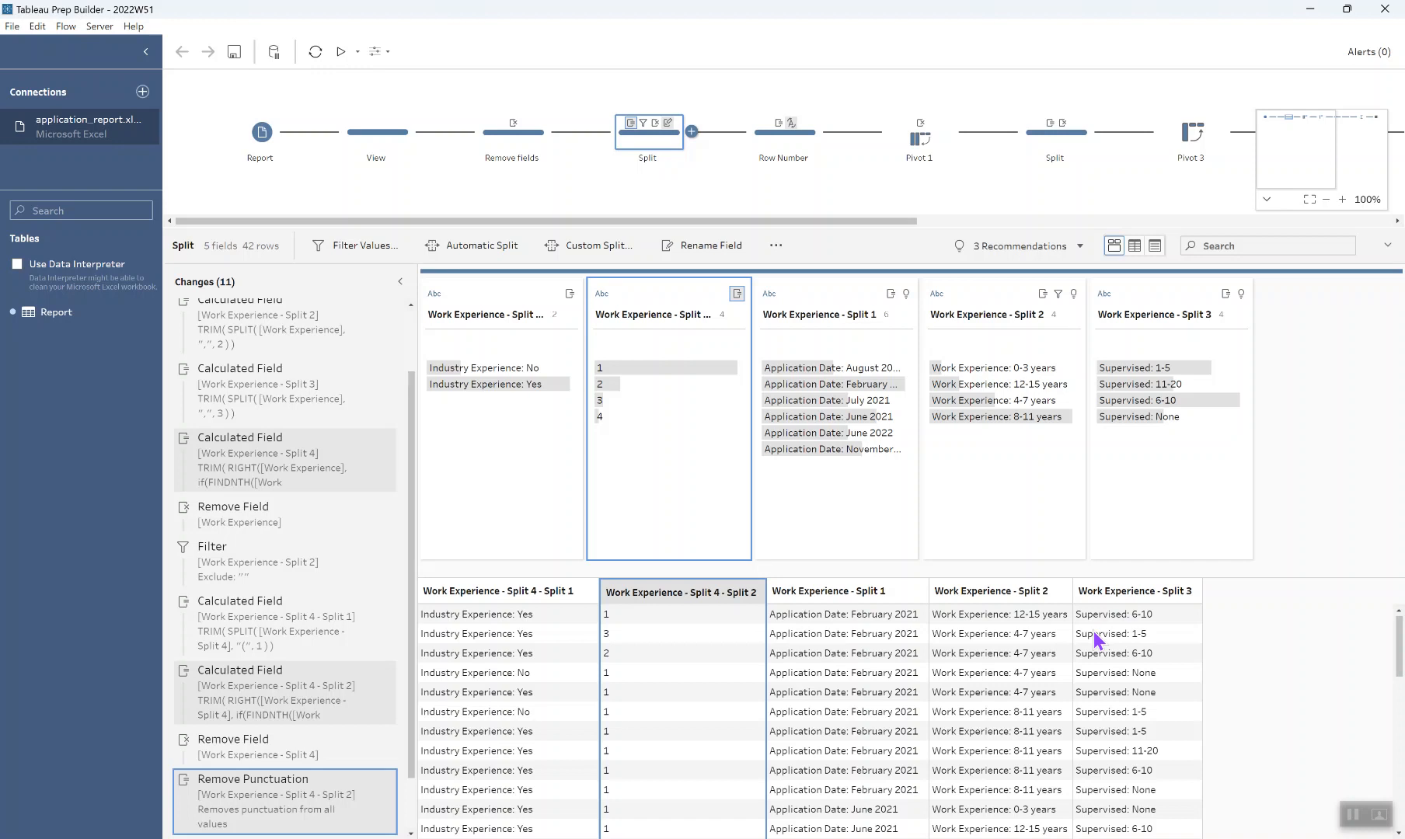
click(520, 471)
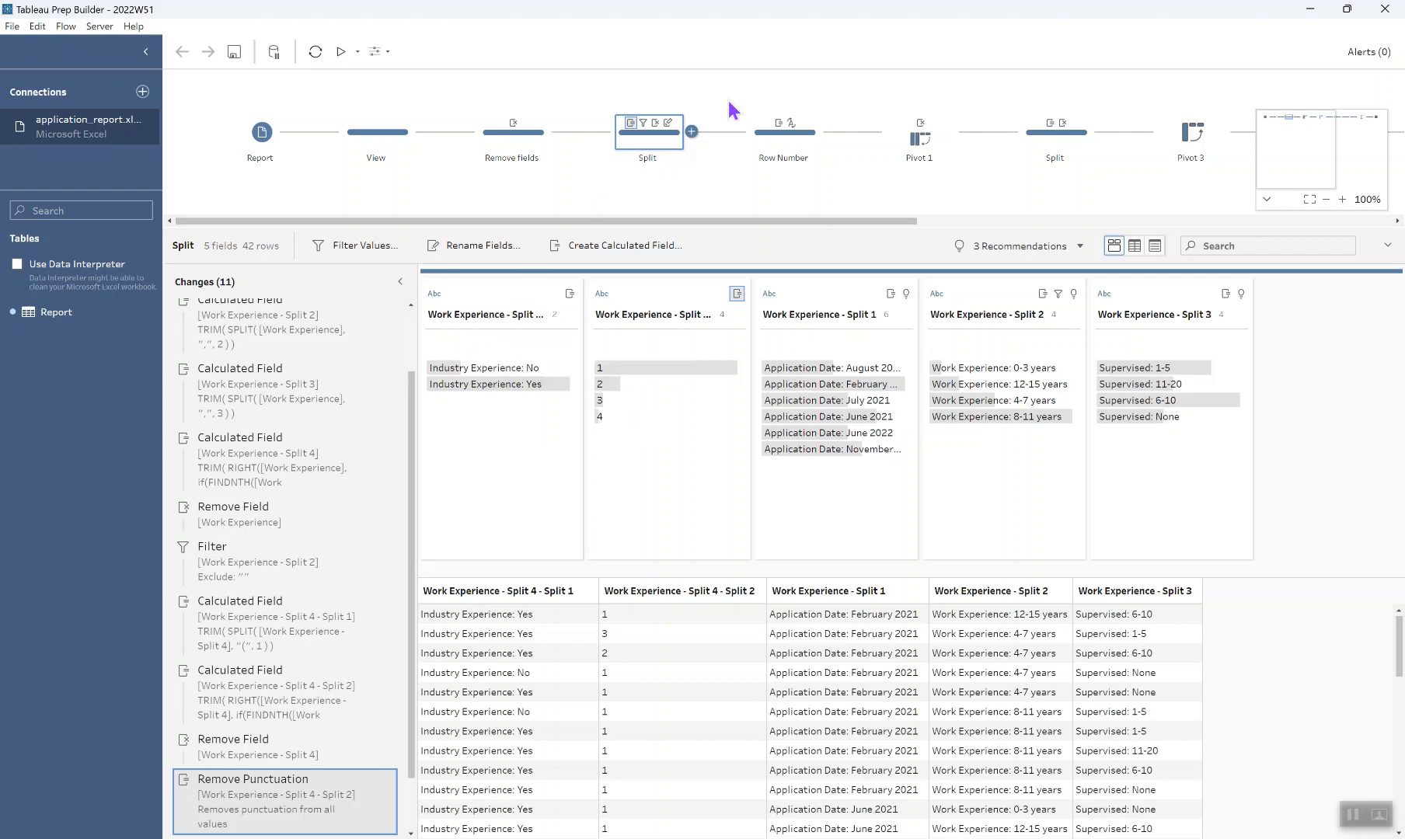
Step: In the Row Number step, examine the Row field's calculation and the Candidate Count type change
click(762, 138)
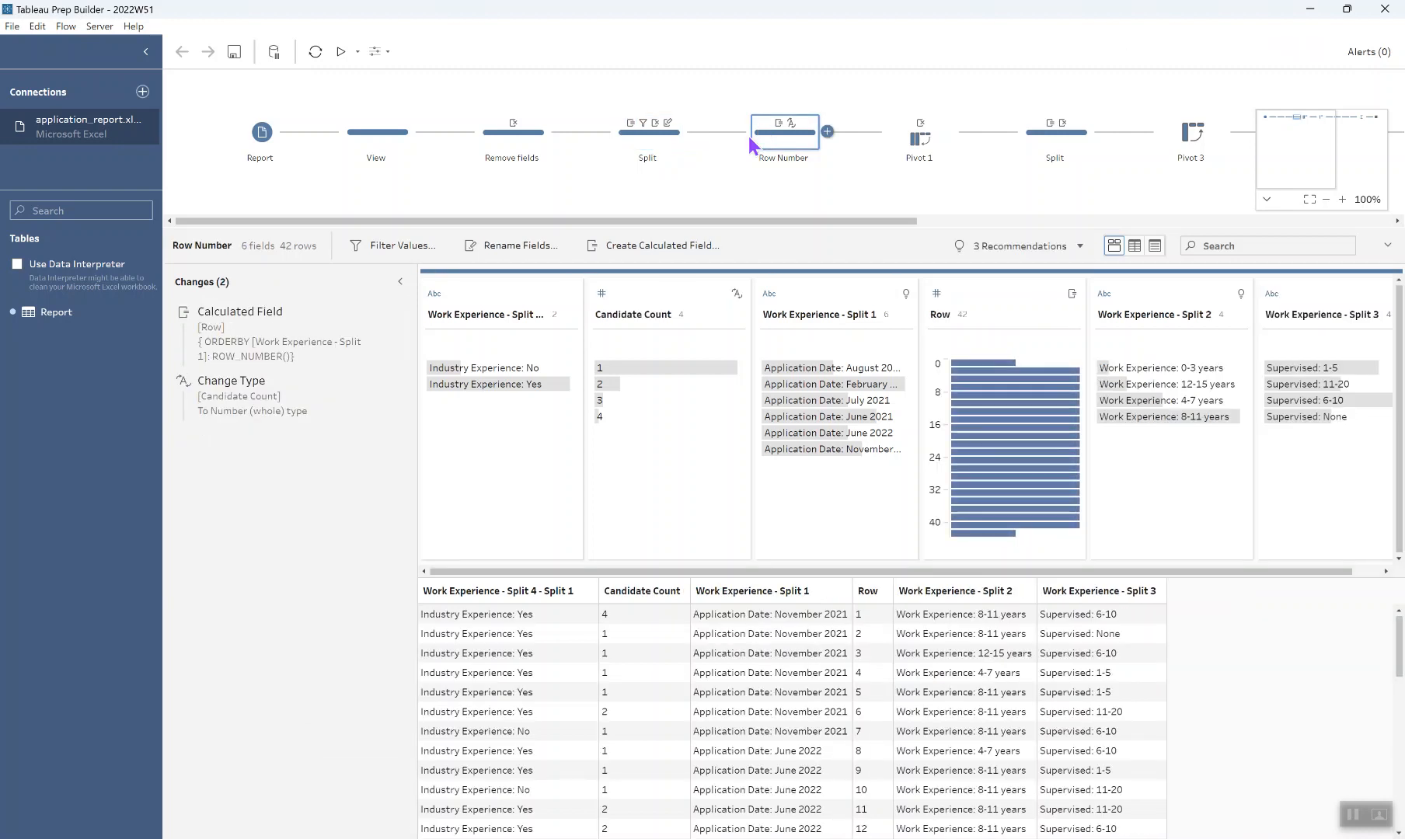
click(378, 315)
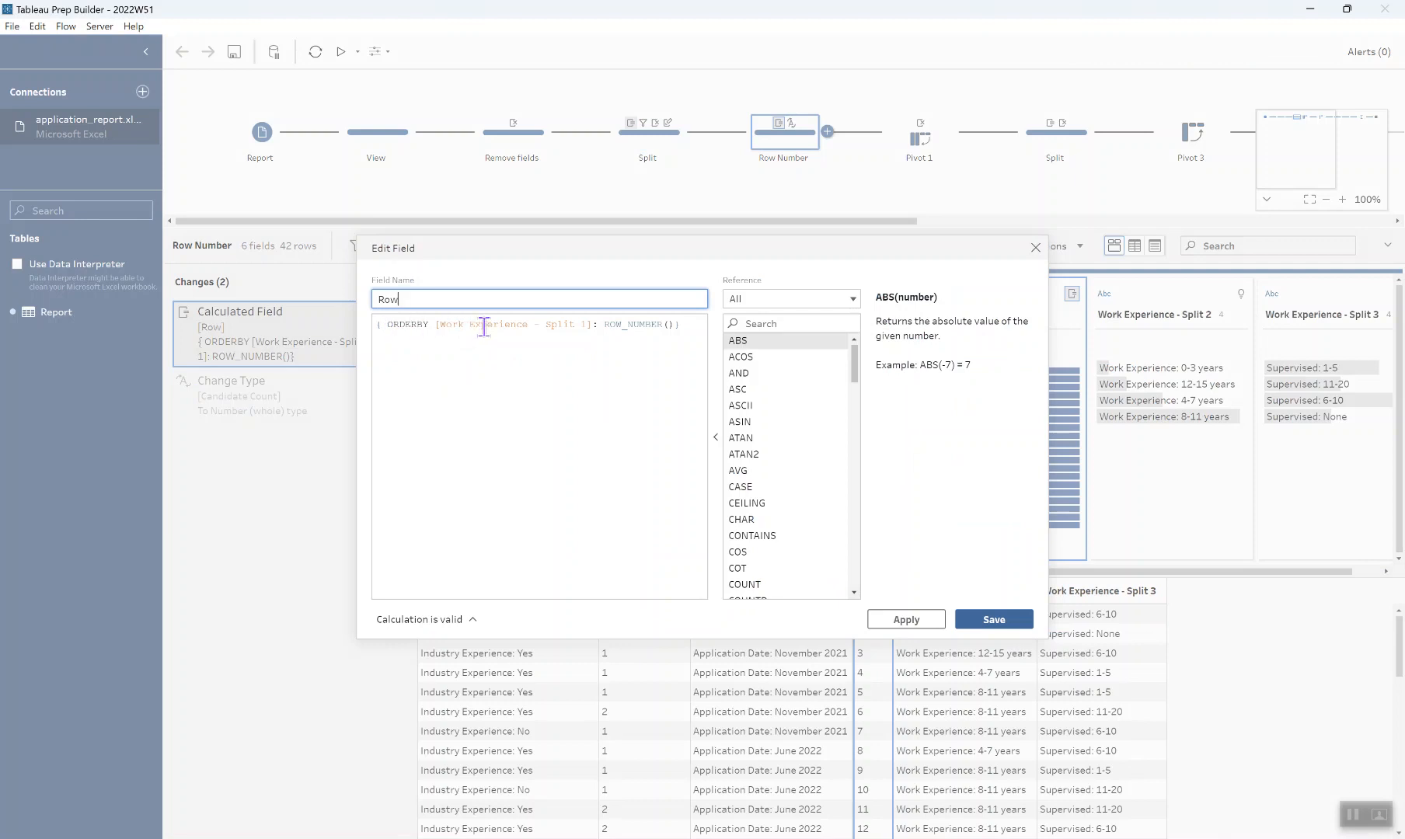
drag(565, 247, 533, 146)
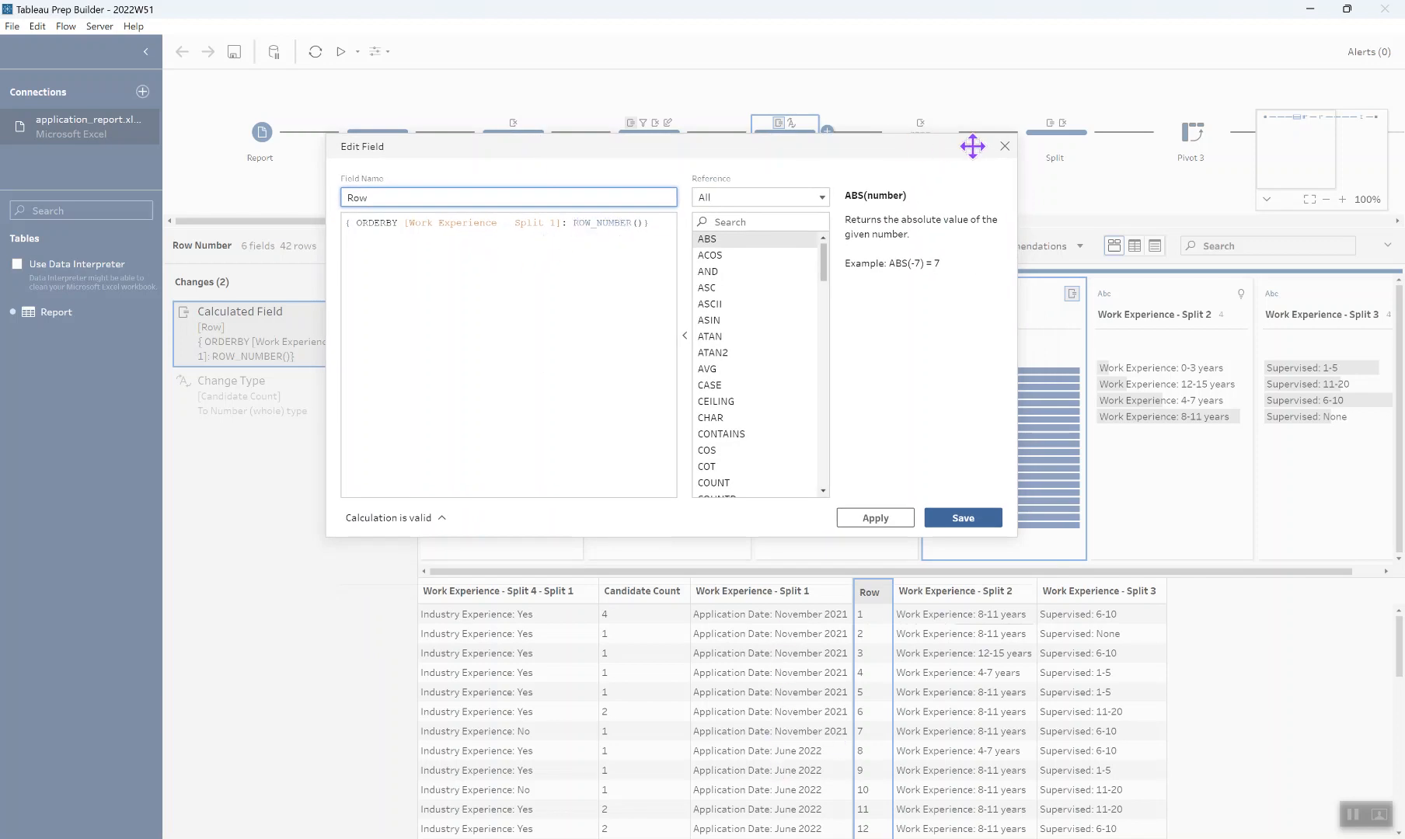
click(1004, 147)
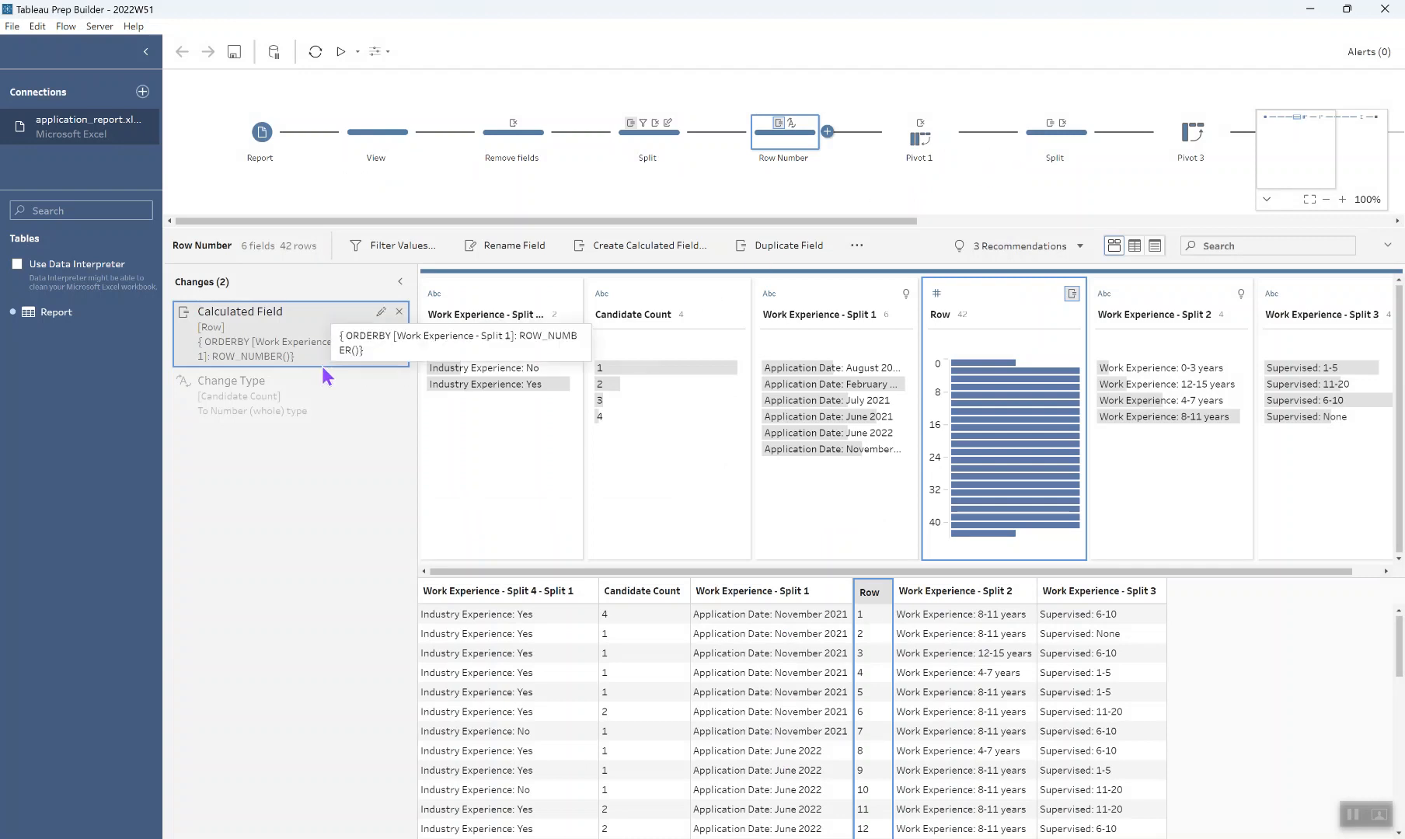
click(278, 389)
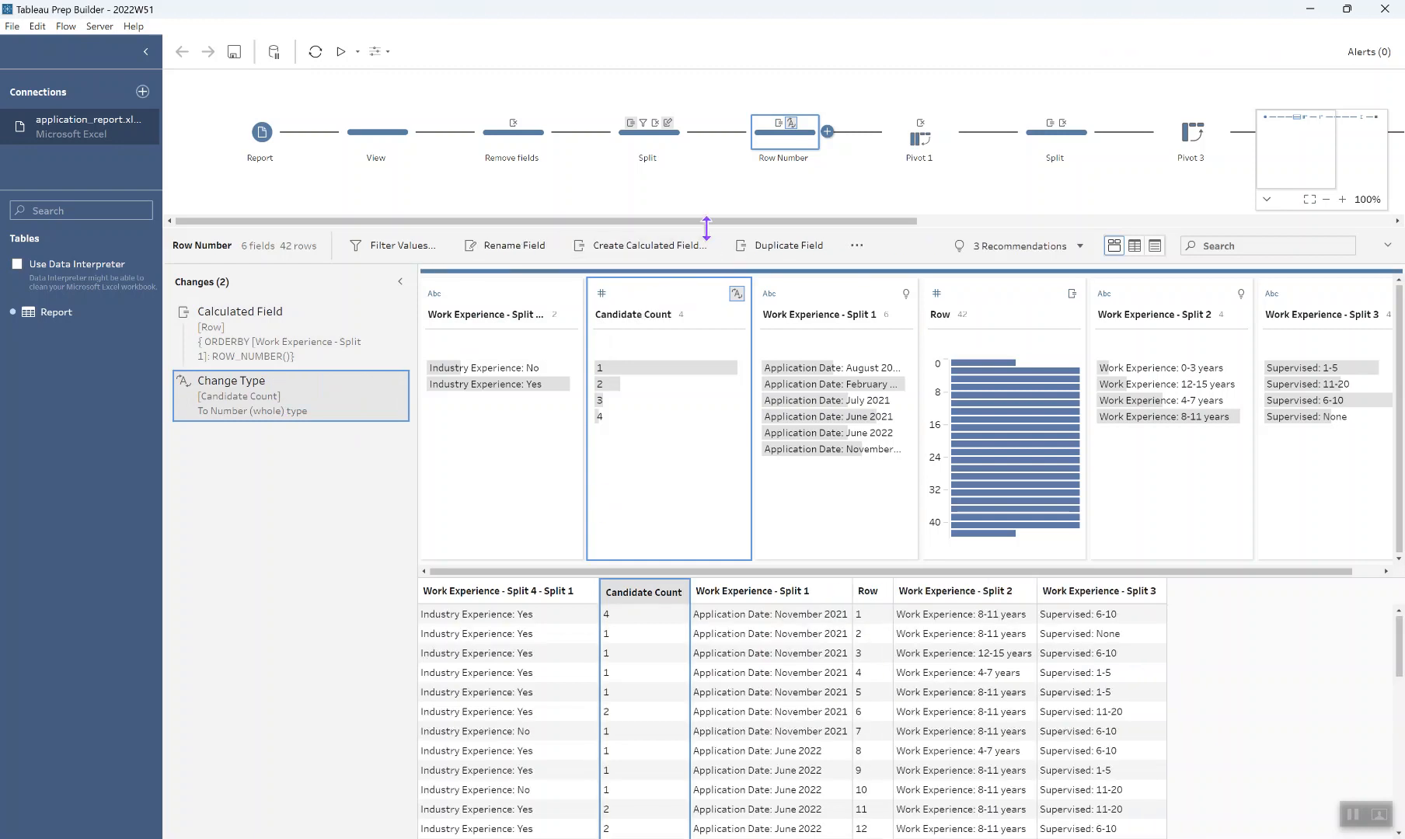
Step: Open the Pivot 1 step and examine the pivoted rows and the Pivot1 Values field in its results
drag(705, 222, 812, 221)
click(758, 148)
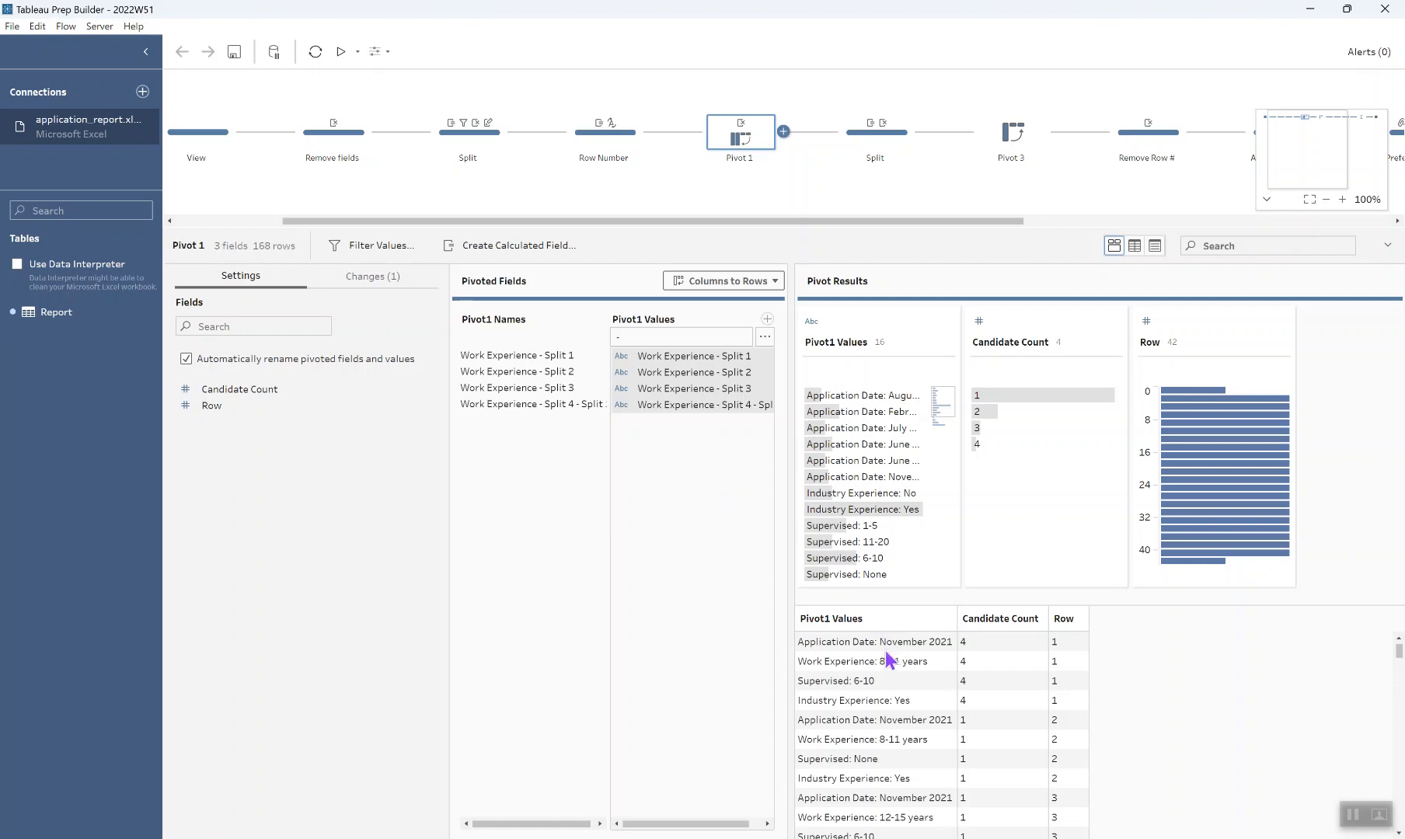
scroll(888, 657, down, 3)
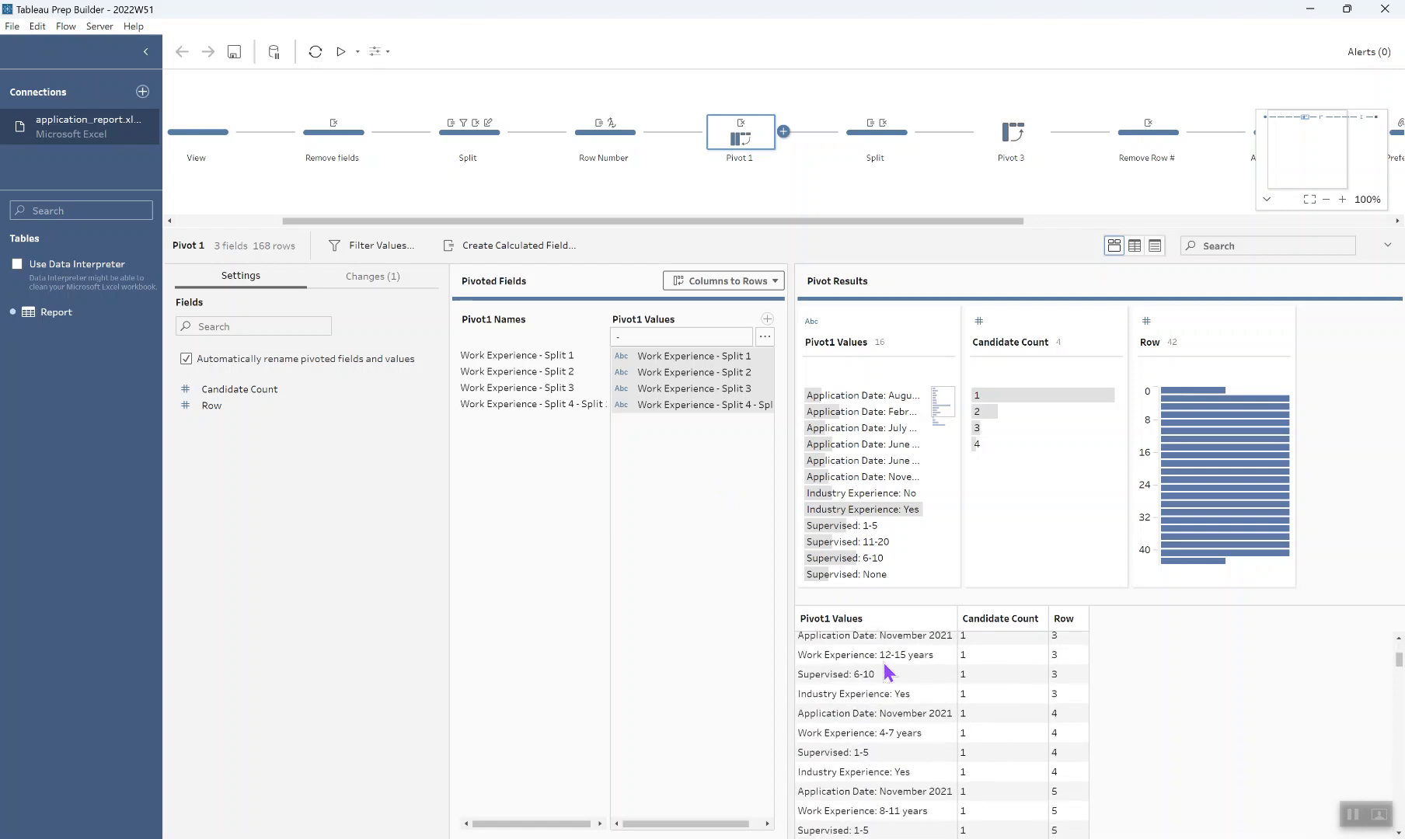
scroll(888, 672, down, 2)
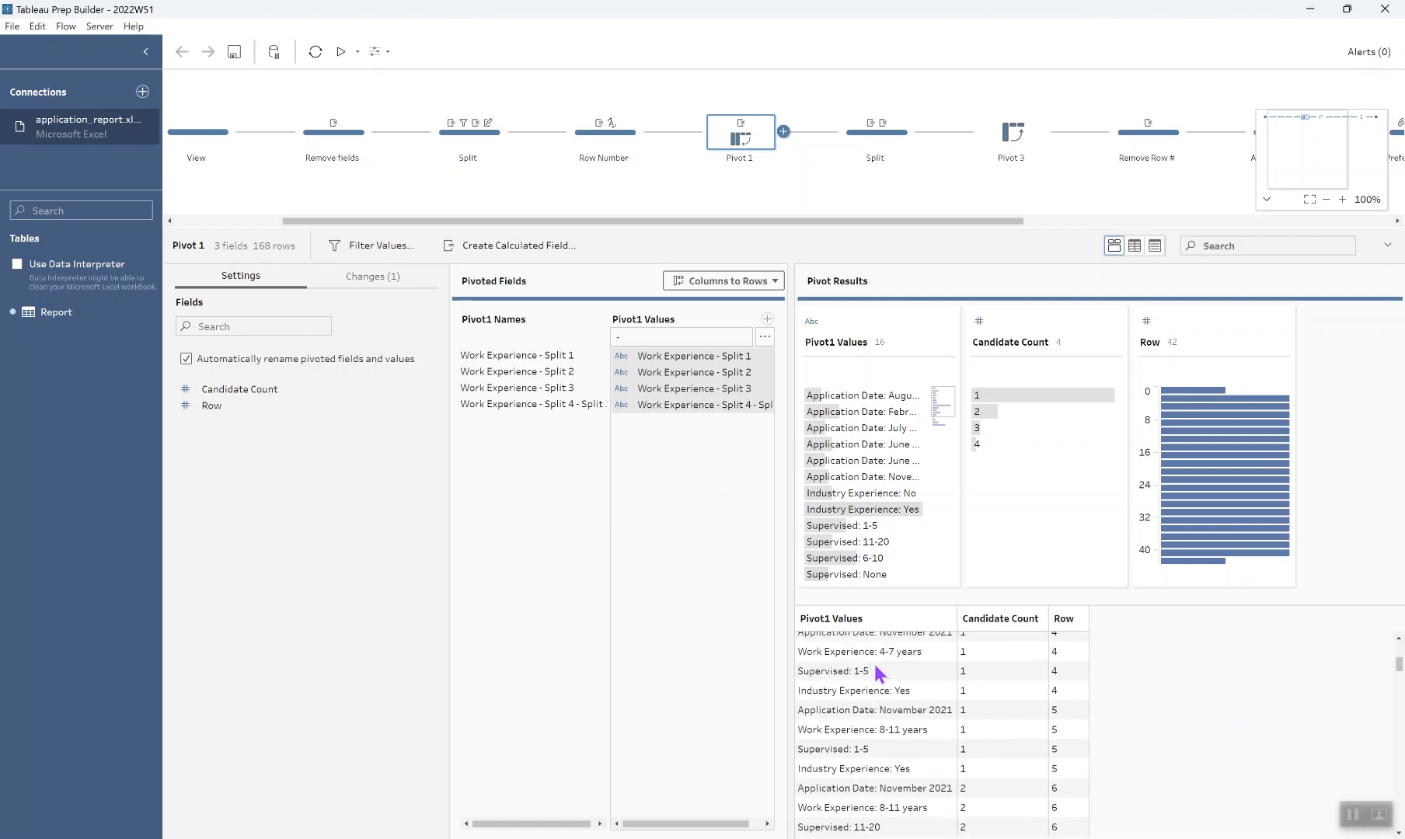
scroll(916, 547, down, 2)
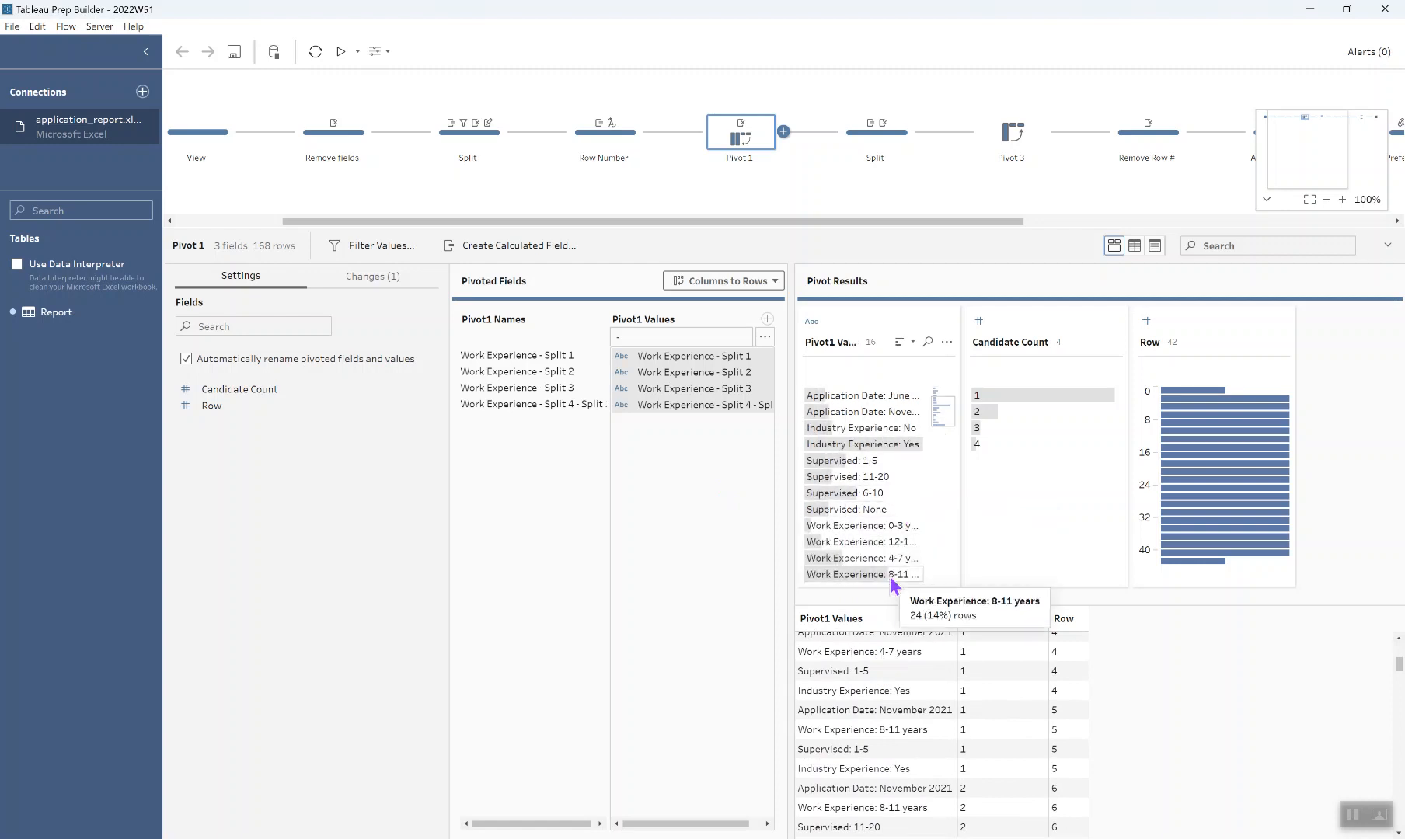
scroll(890, 567, up, 2)
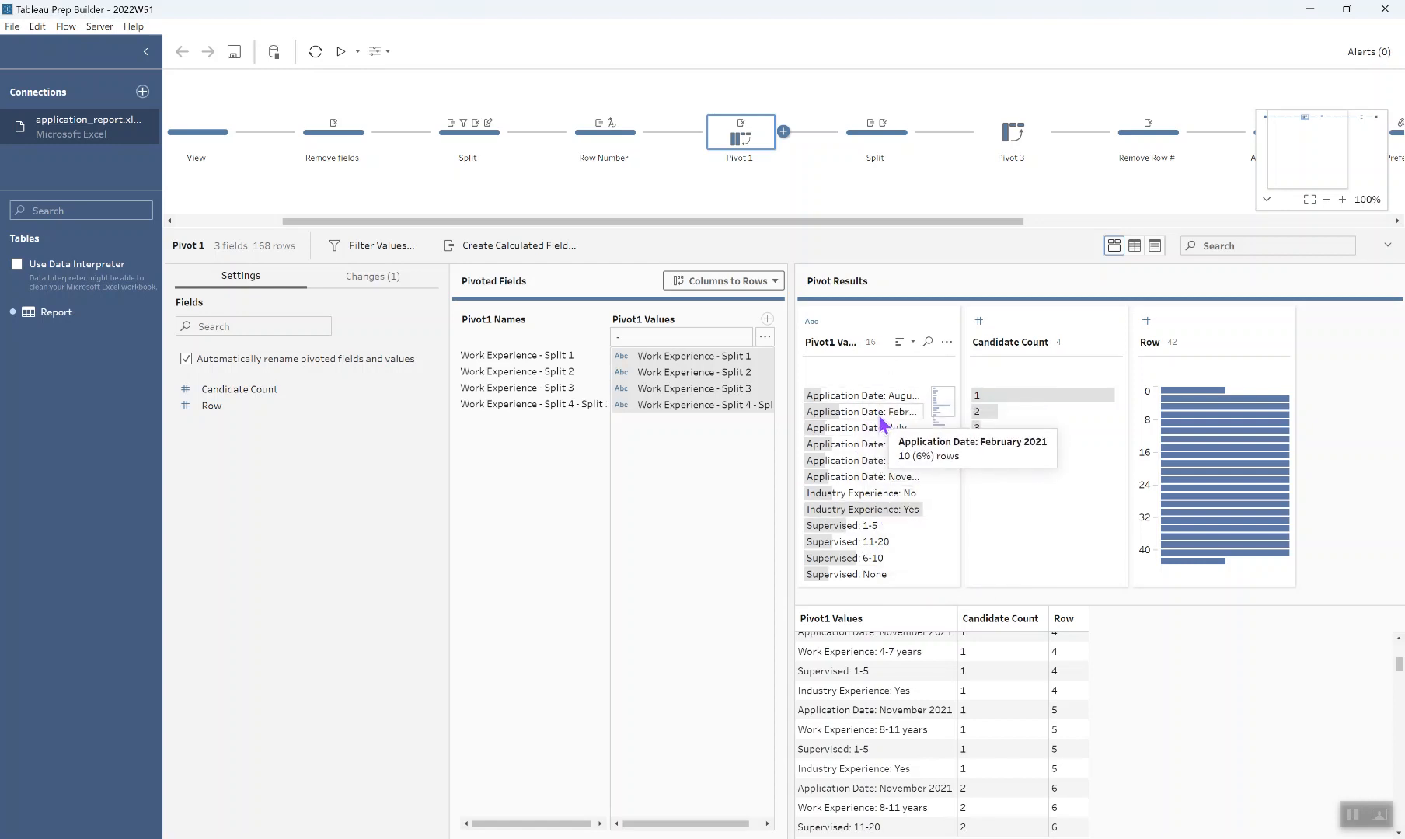
Step: Examine the Split step that follows Pivot 1 and the rows-to-columns results of Pivot 3
click(861, 142)
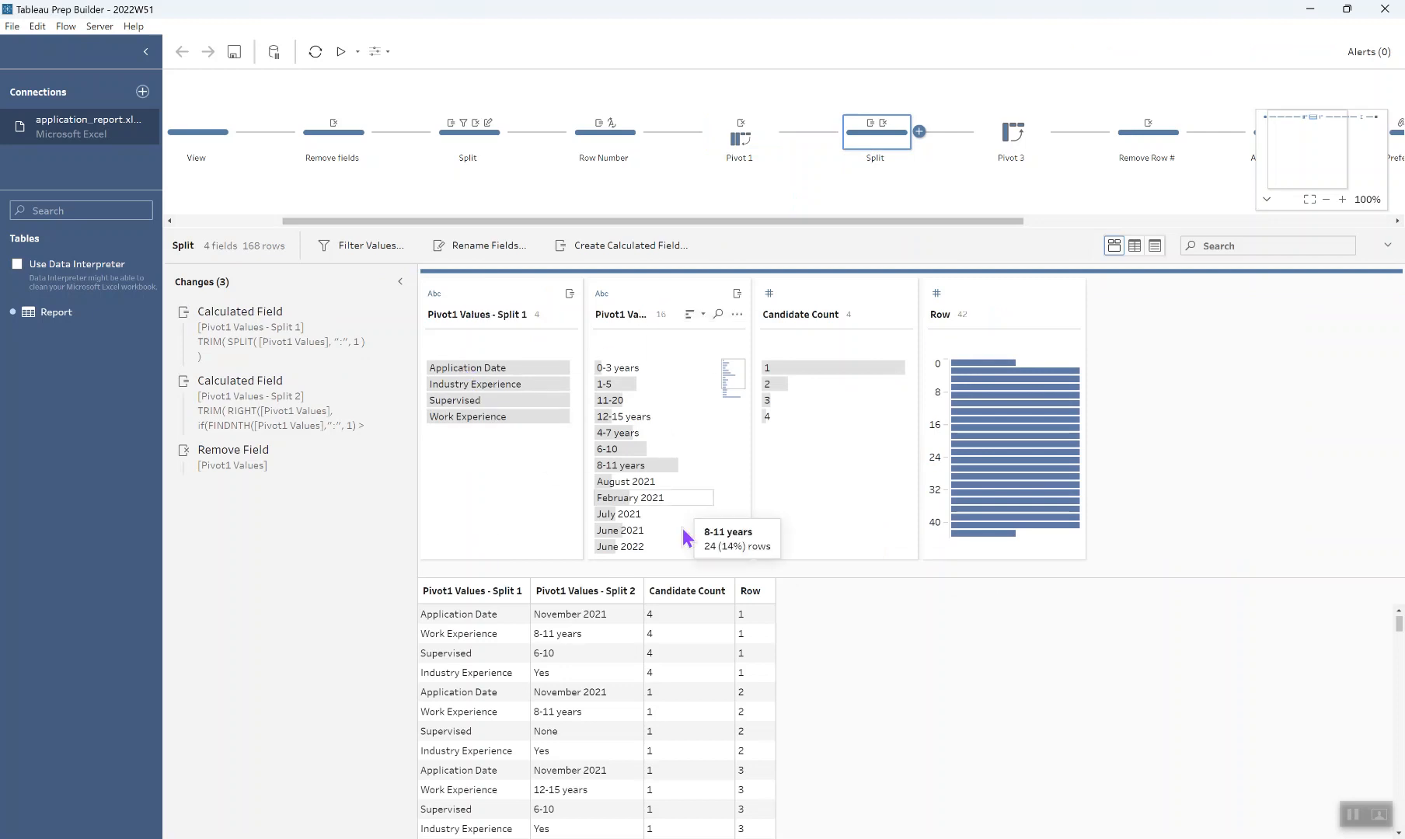
click(1018, 148)
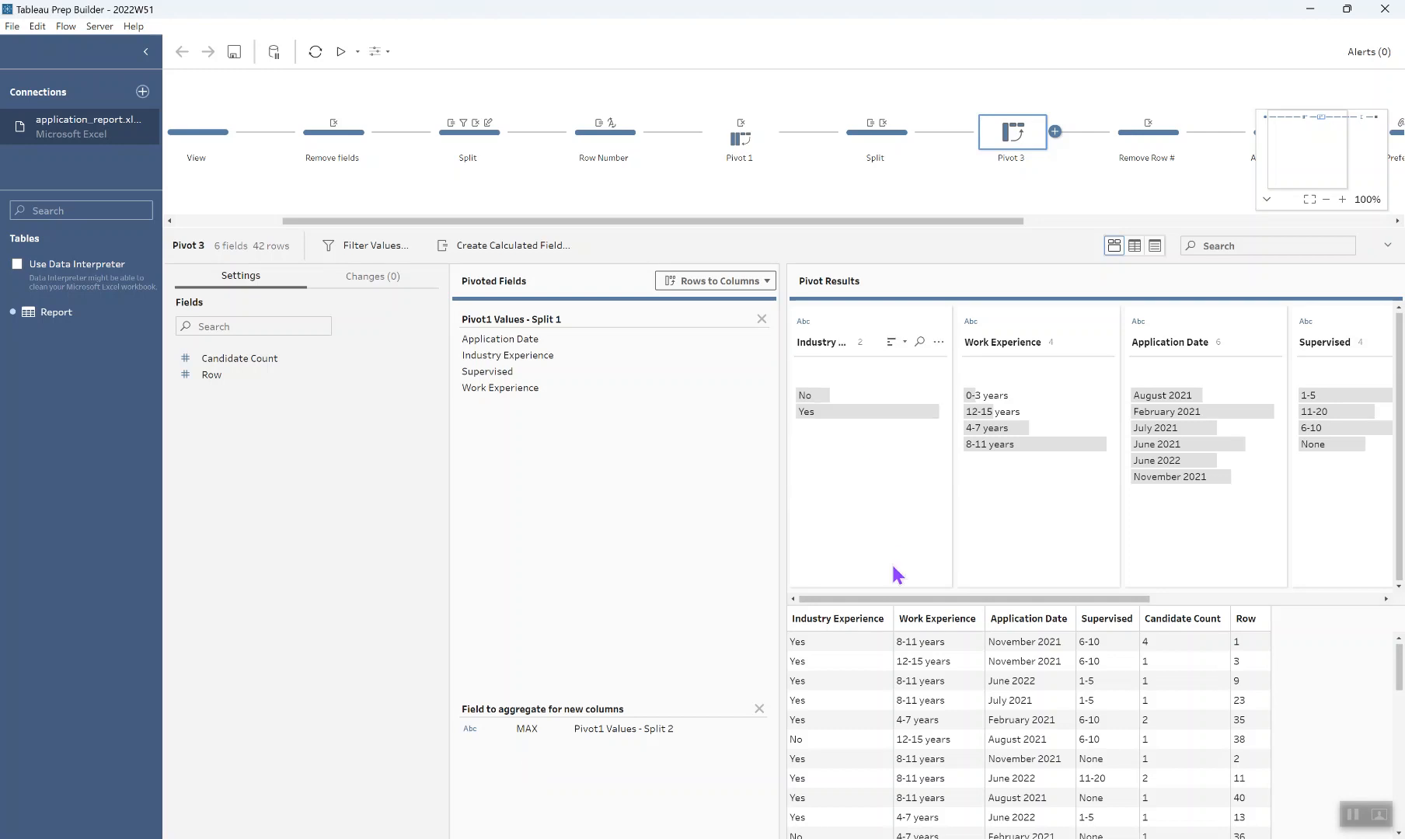
mouse_move(893, 601)
mouse_down()
mouse_move(1134, 619)
mouse_move(824, 632)
mouse_move(888, 573)
mouse_up()
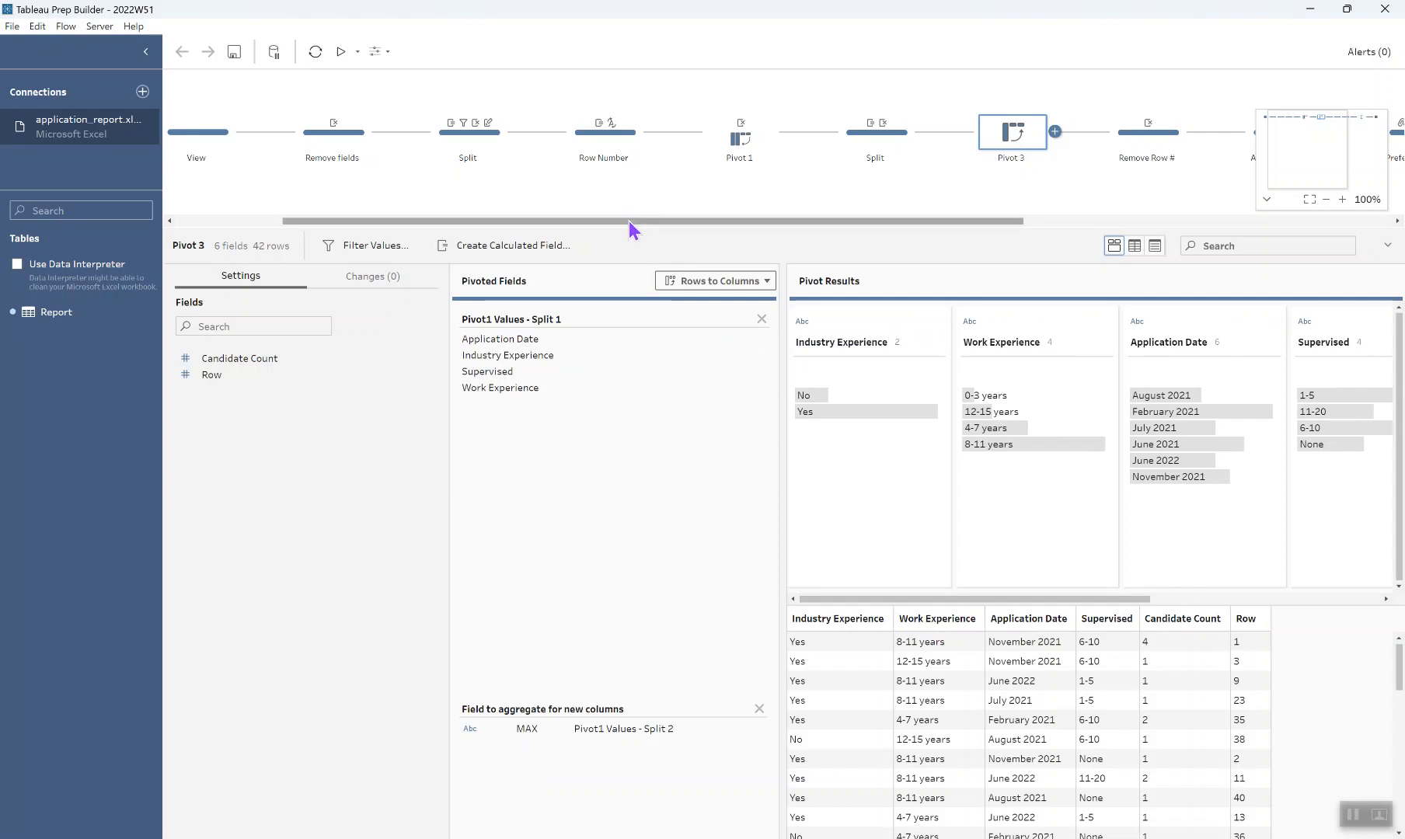
Step: Open the Remove Row # step to review its field removal and the remaining fields
drag(628, 221, 953, 199)
click(633, 128)
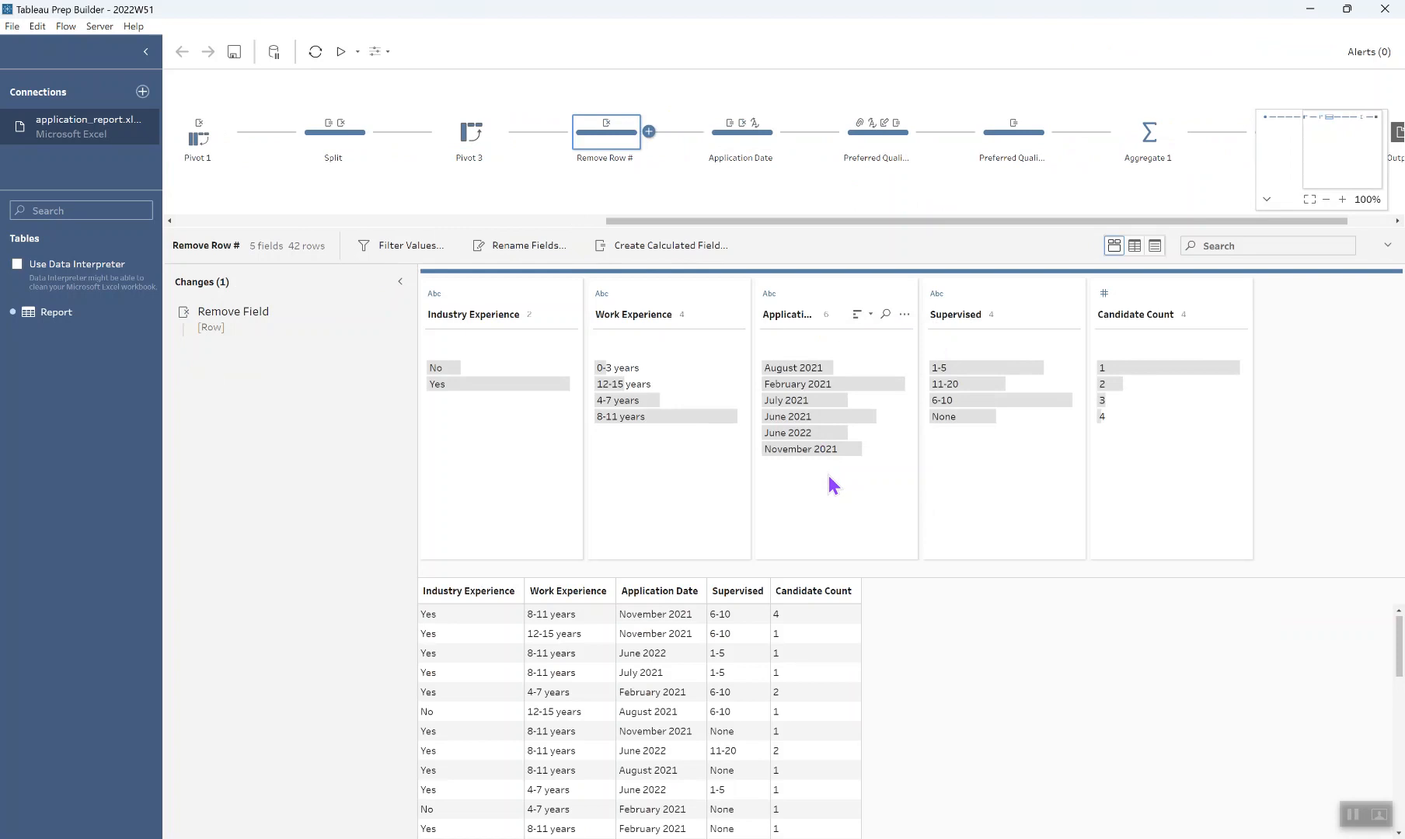
Step: In the Application Date step, examine the date type changes, the Application Month calculation and the removal of the Application Date field
click(745, 133)
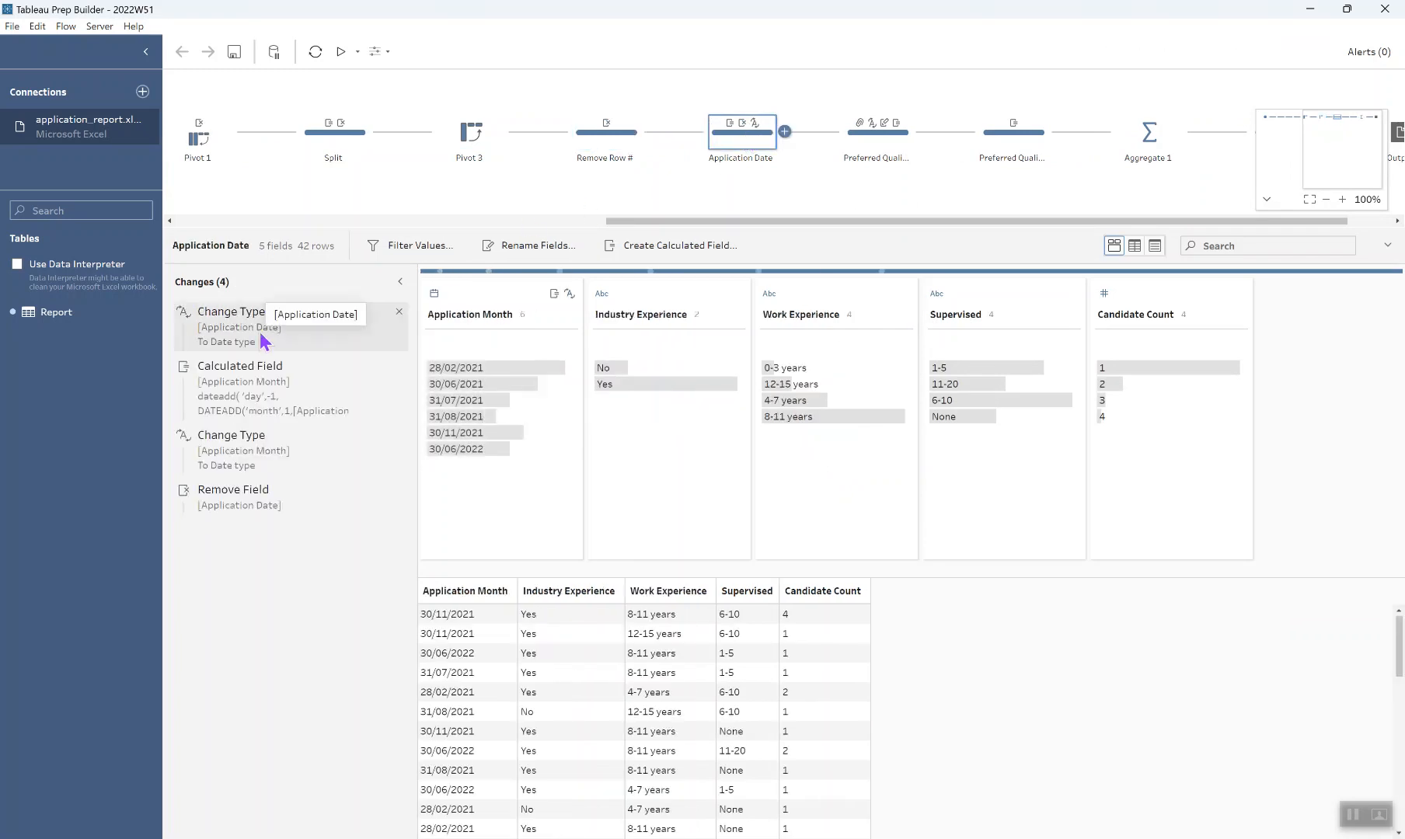
click(272, 331)
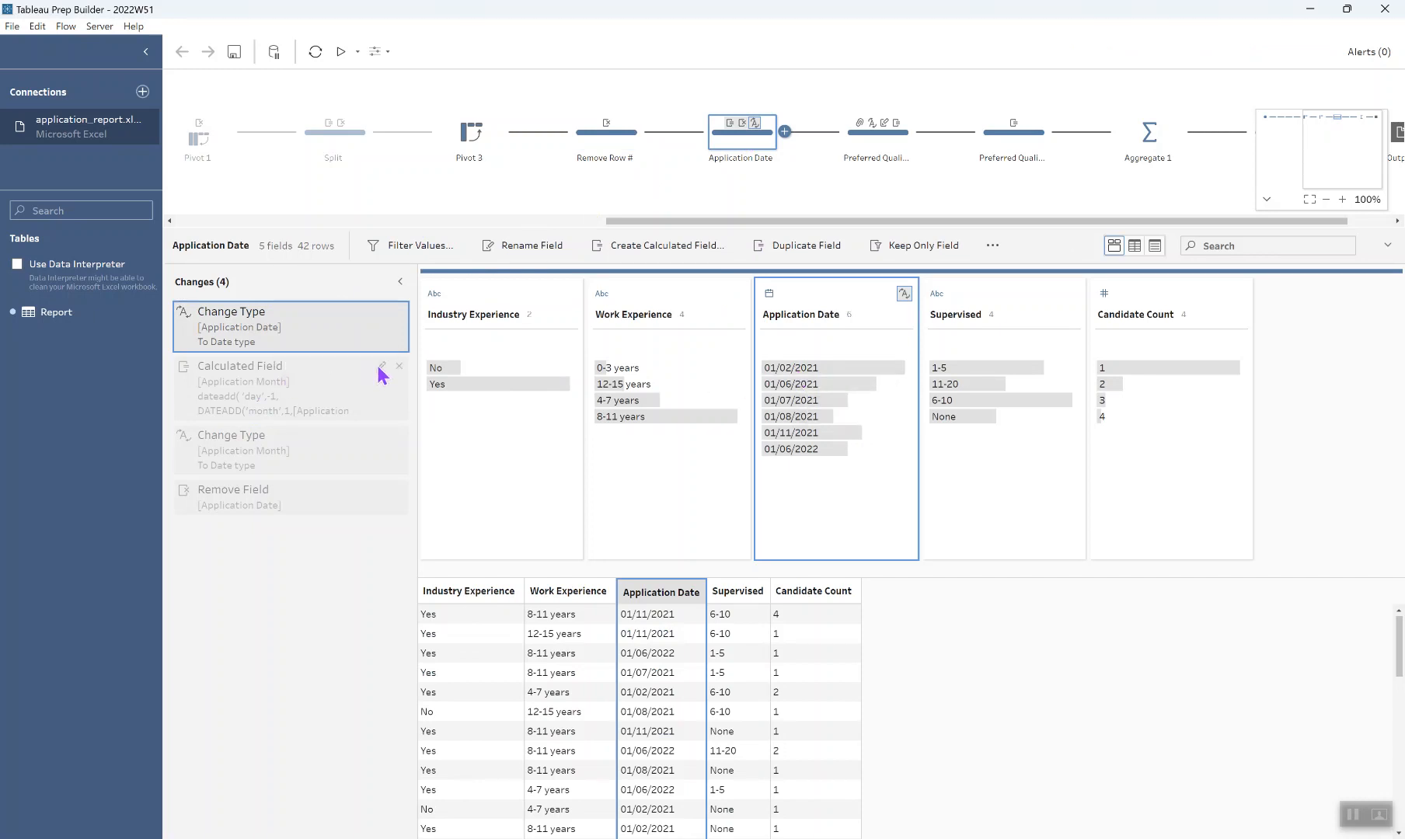
click(381, 366)
drag(594, 355, 370, 354)
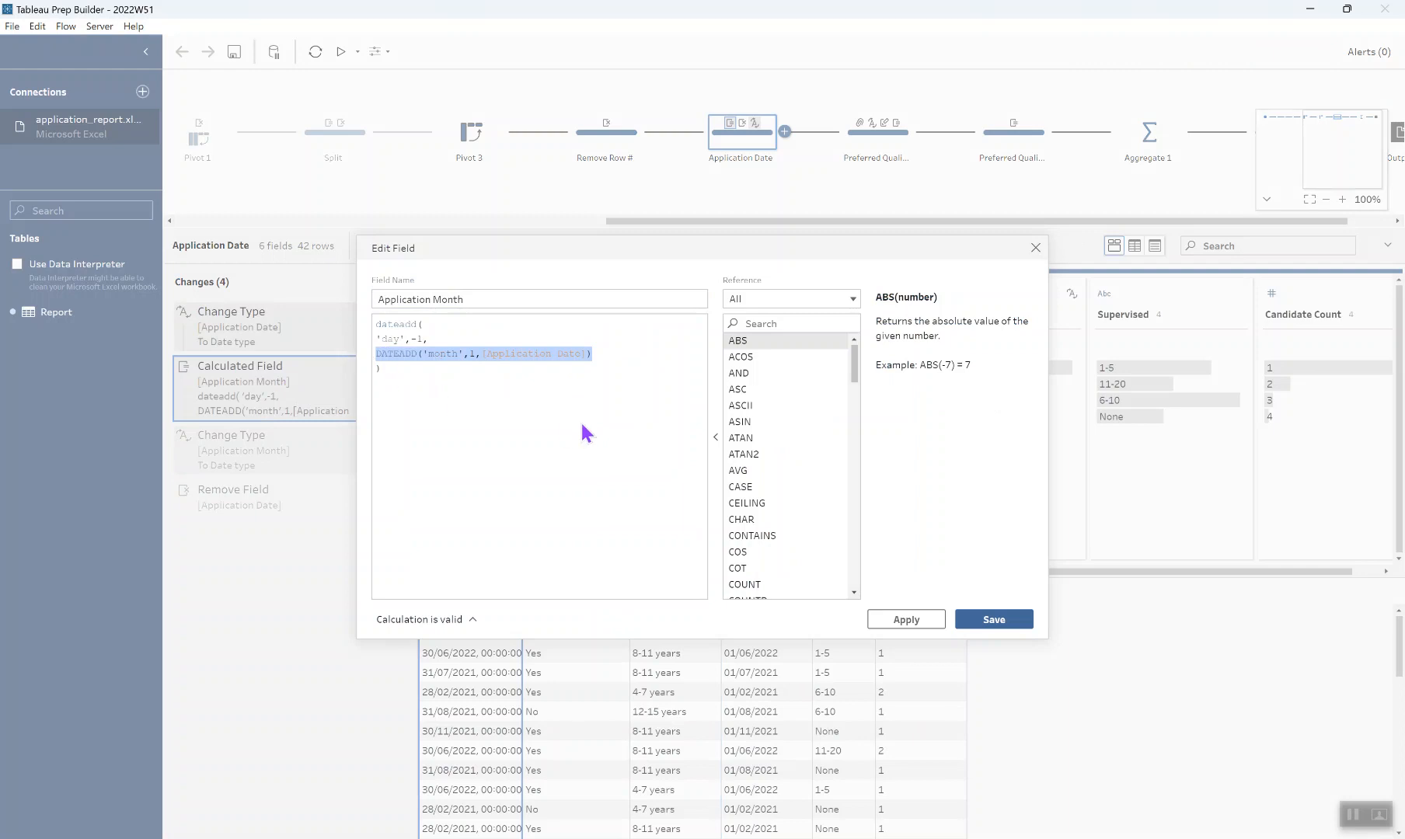
drag(430, 339, 371, 346)
click(424, 373)
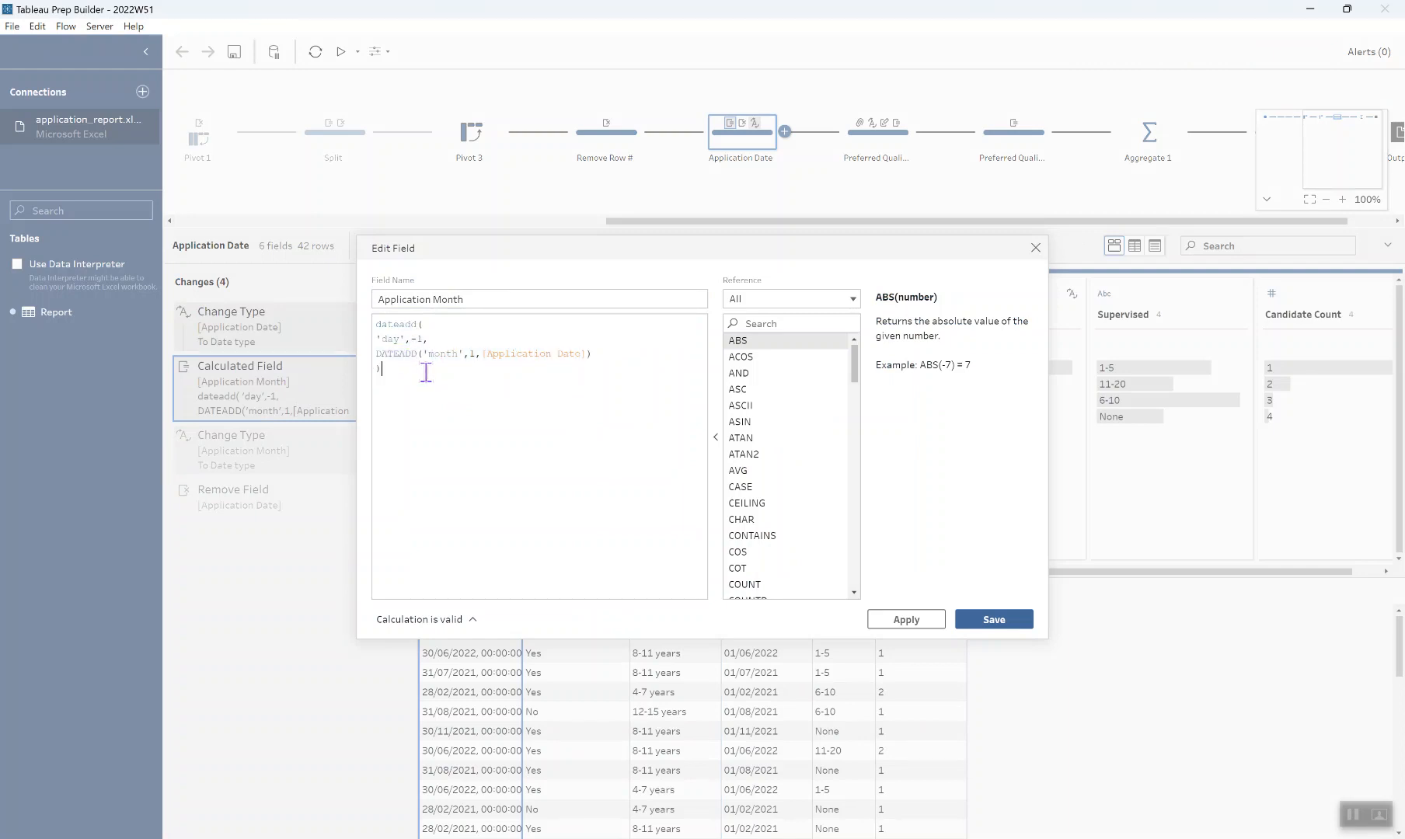
click(1035, 248)
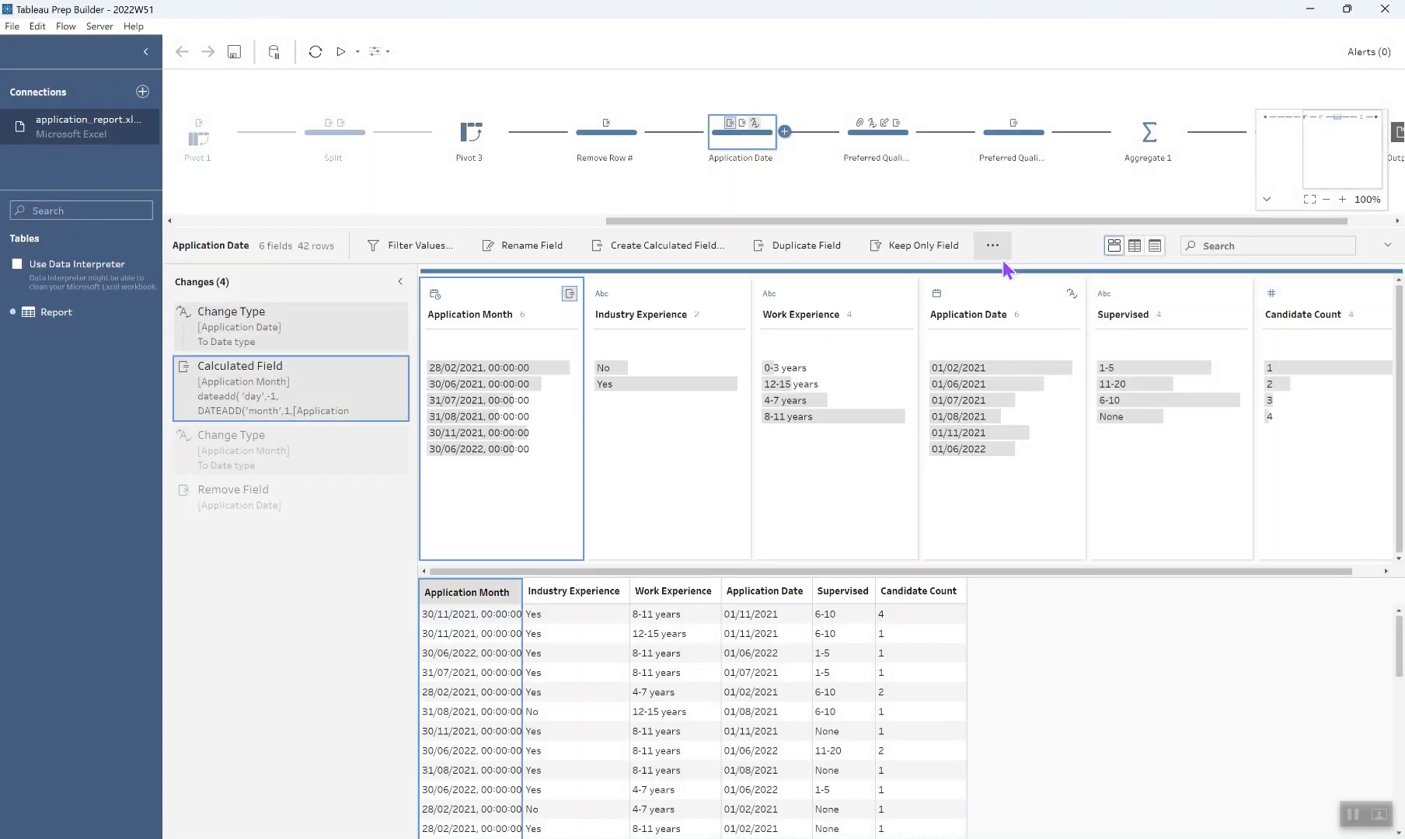
click(235, 449)
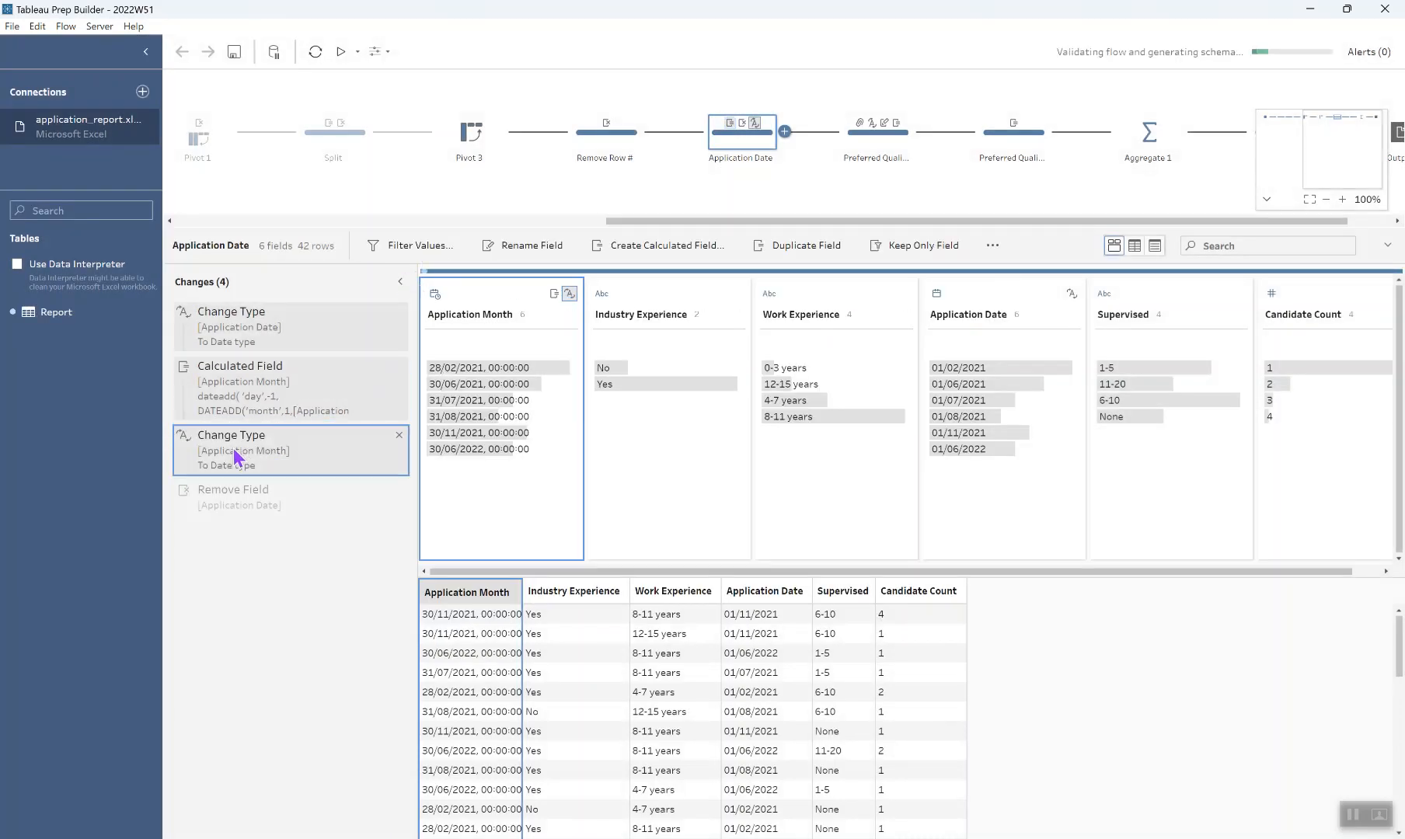
click(223, 499)
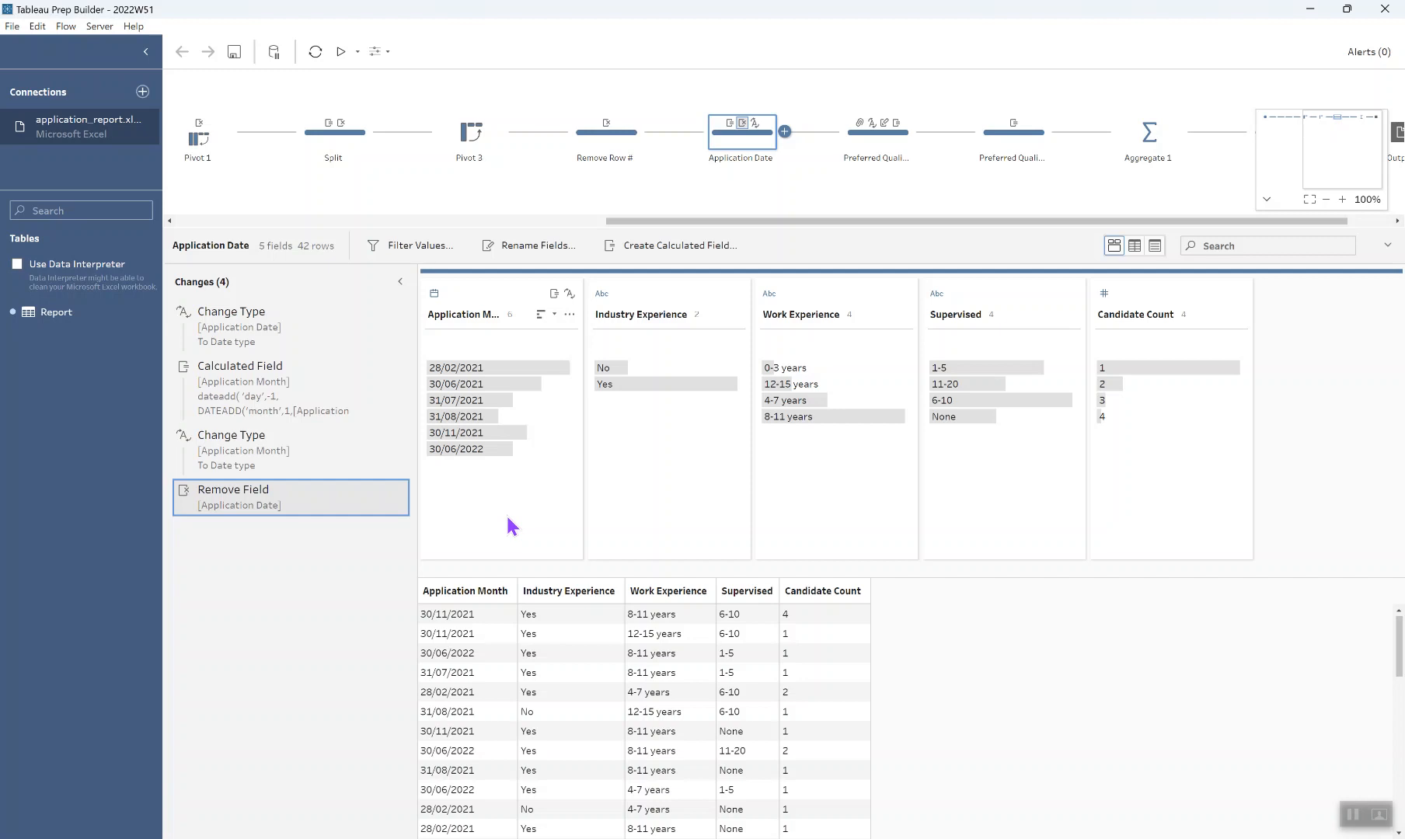
Step: Open the Preferred Qualifications step and examine how Work Experience is duplicated, renamed and grouped into Work Experience > 4 Years
click(888, 138)
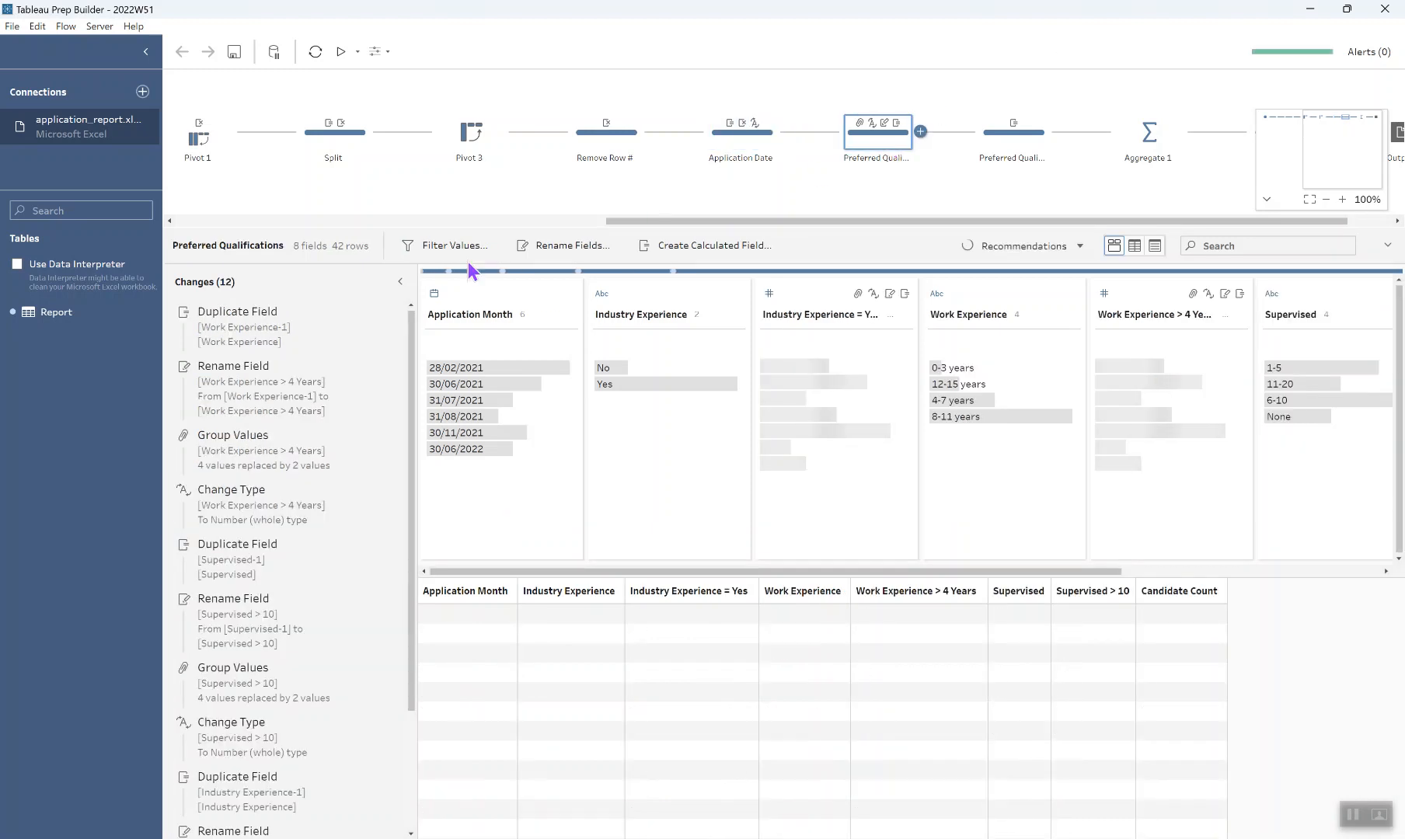
click(283, 324)
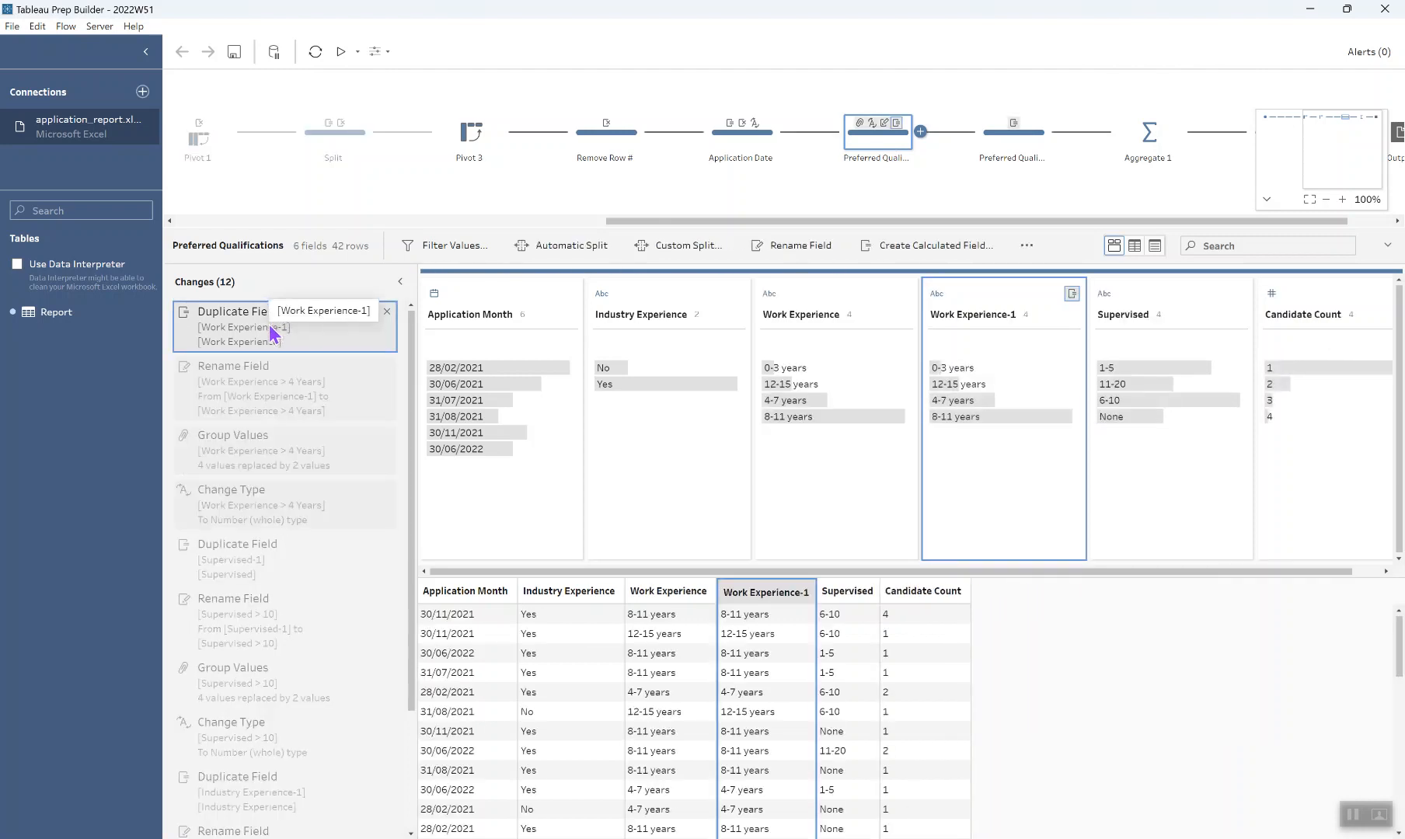
click(993, 368)
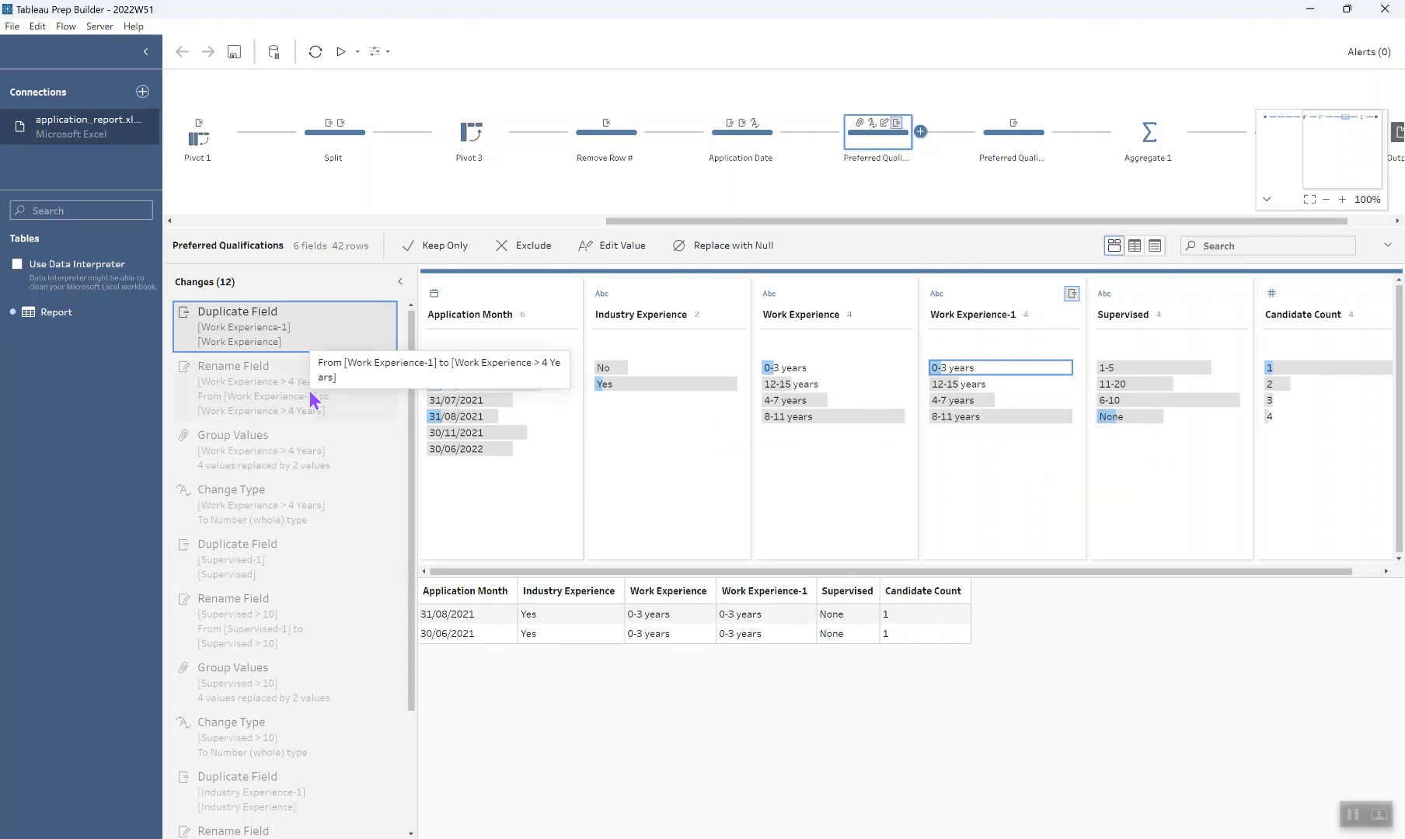
click(283, 458)
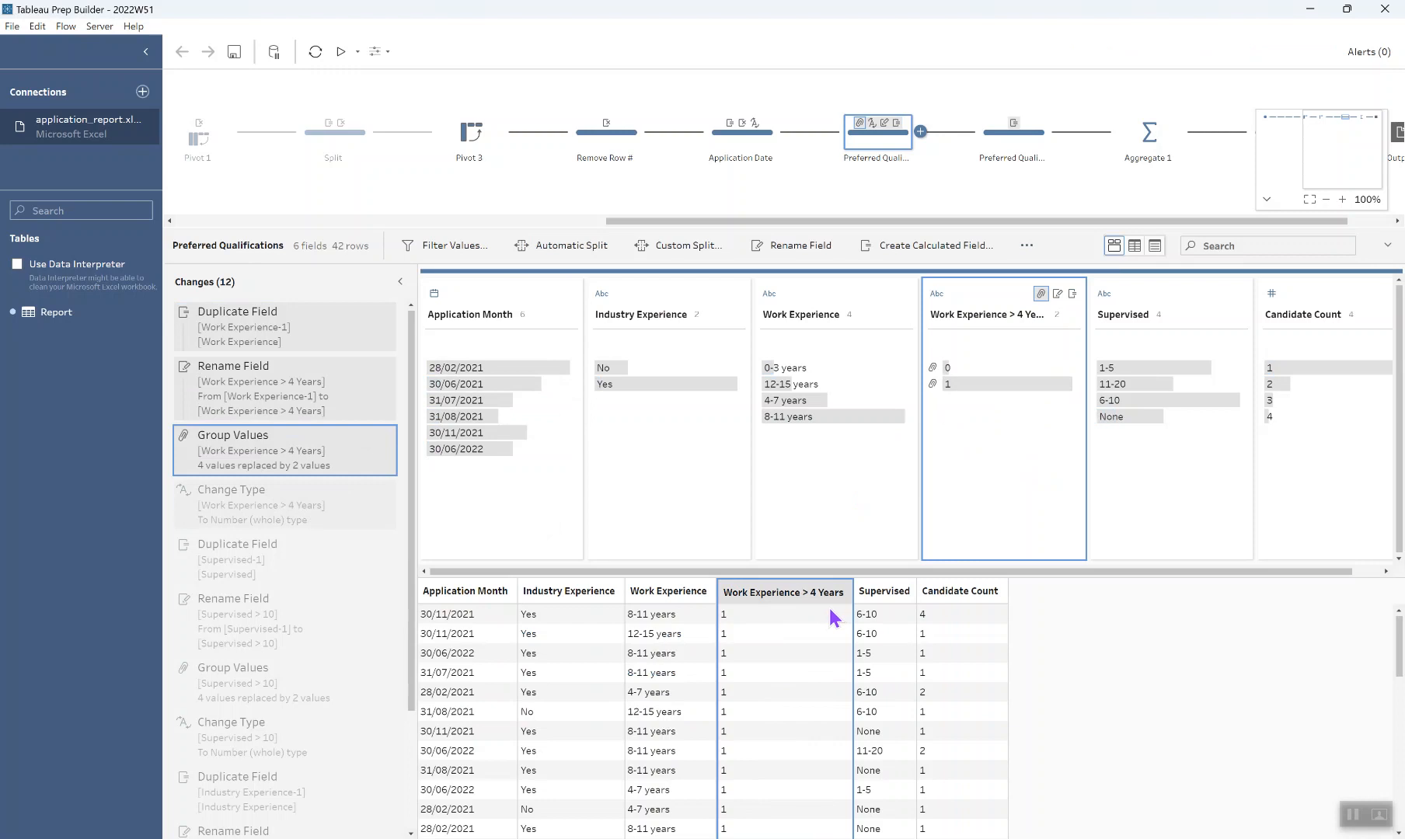
Step: Examine the duplicated Supervised field and its 1-5 value, plus the duplicate and rename changes for Industry Experience = Yes
click(269, 573)
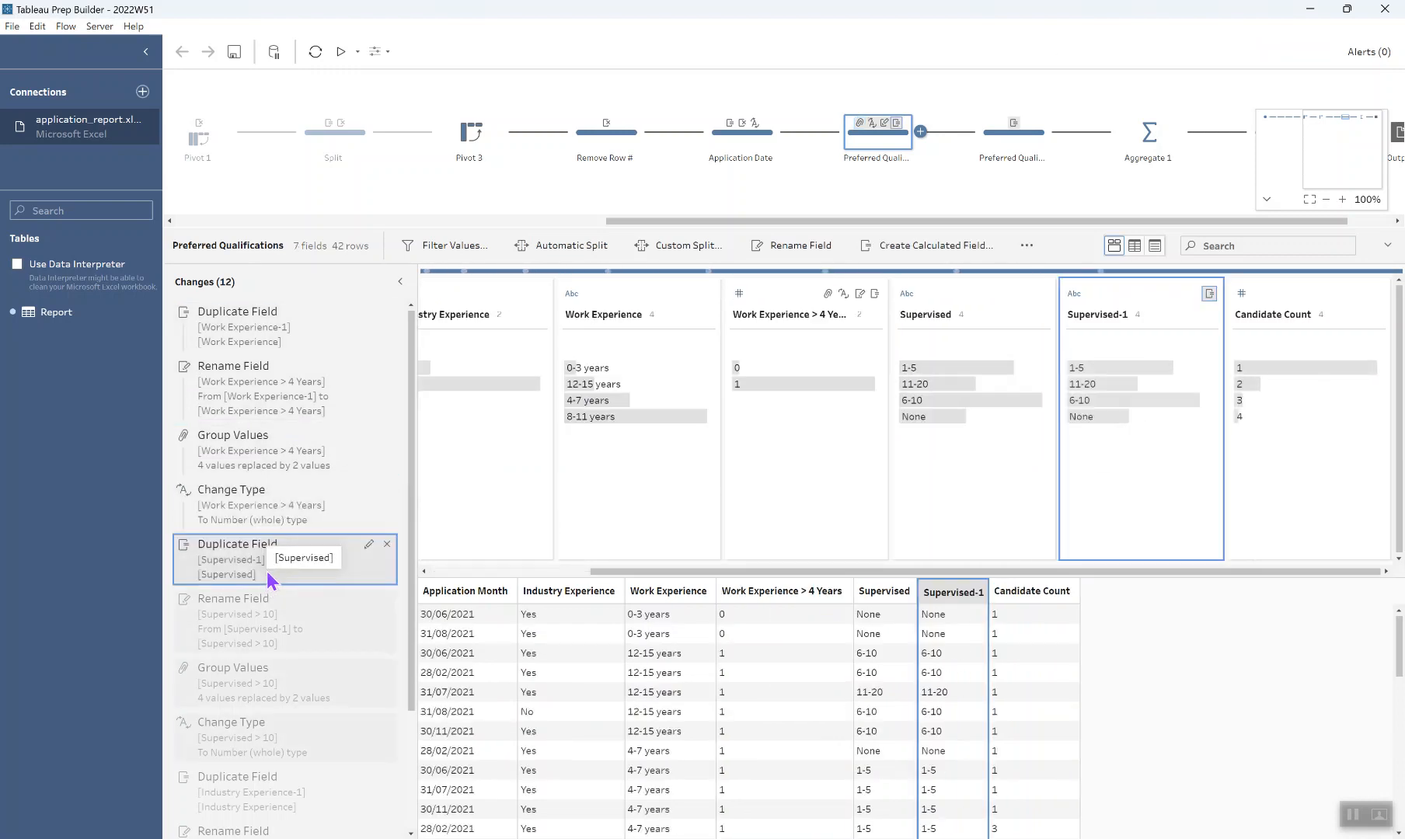
click(1090, 372)
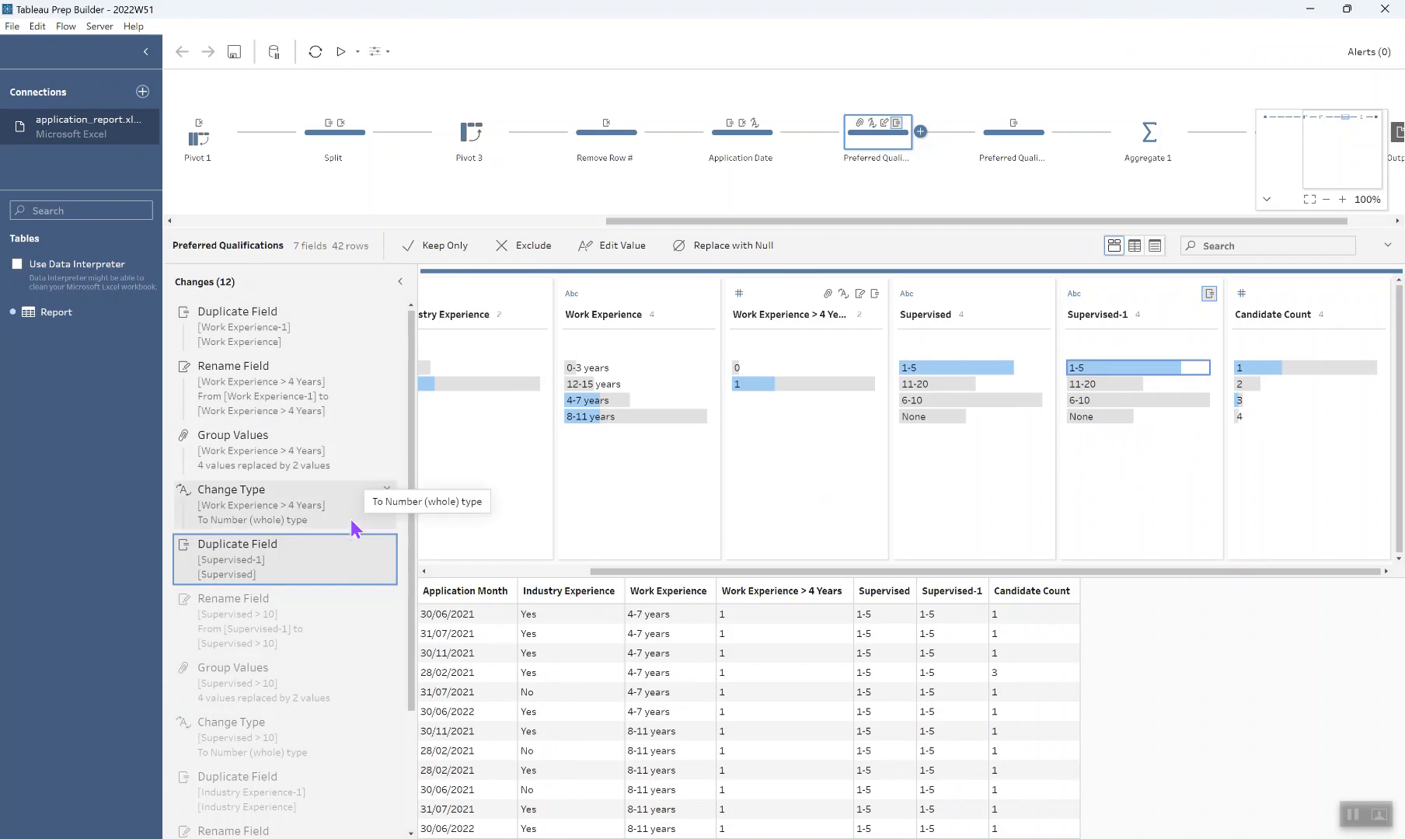
scroll(281, 633, down, 1)
scroll(272, 641, down, 1)
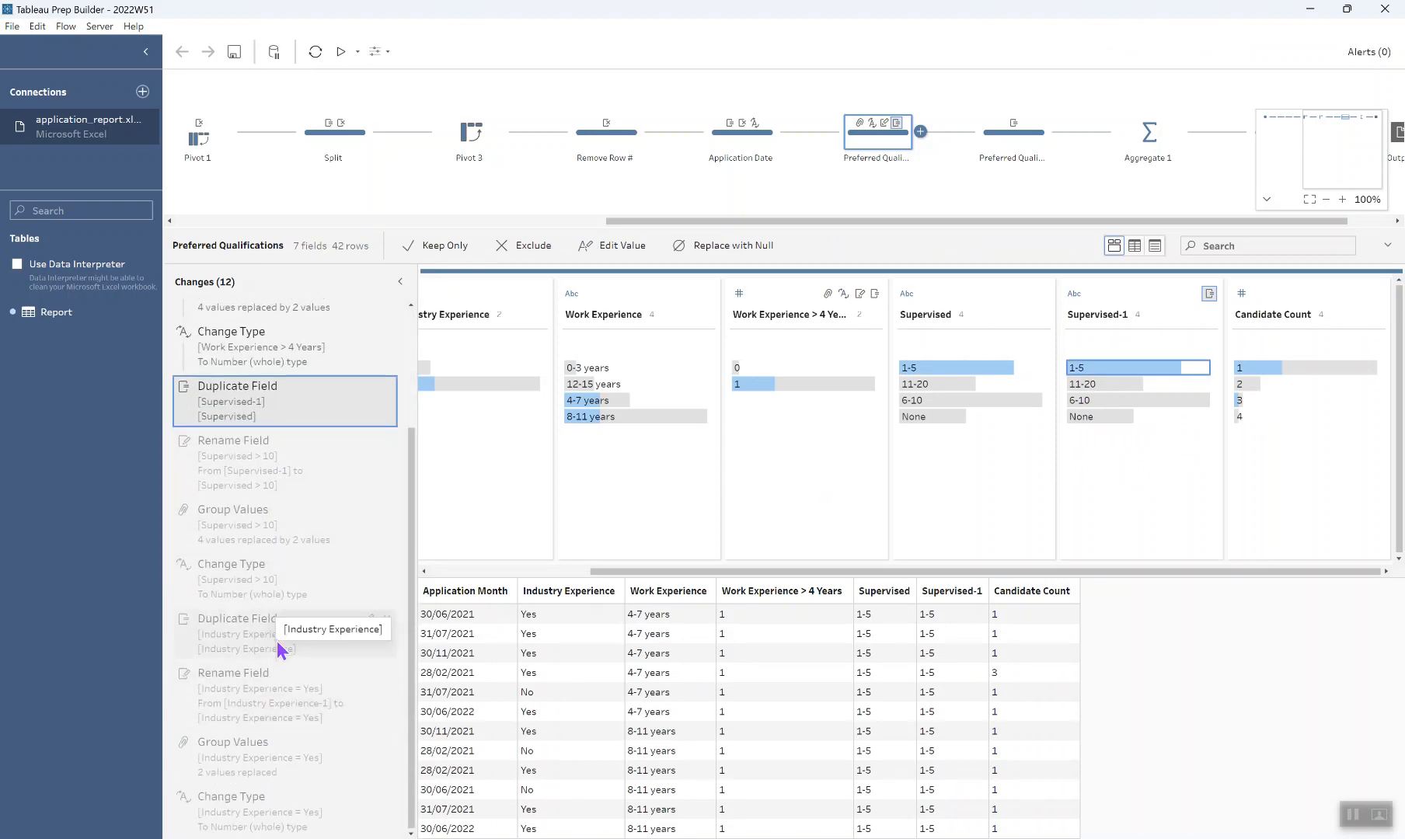
click(290, 655)
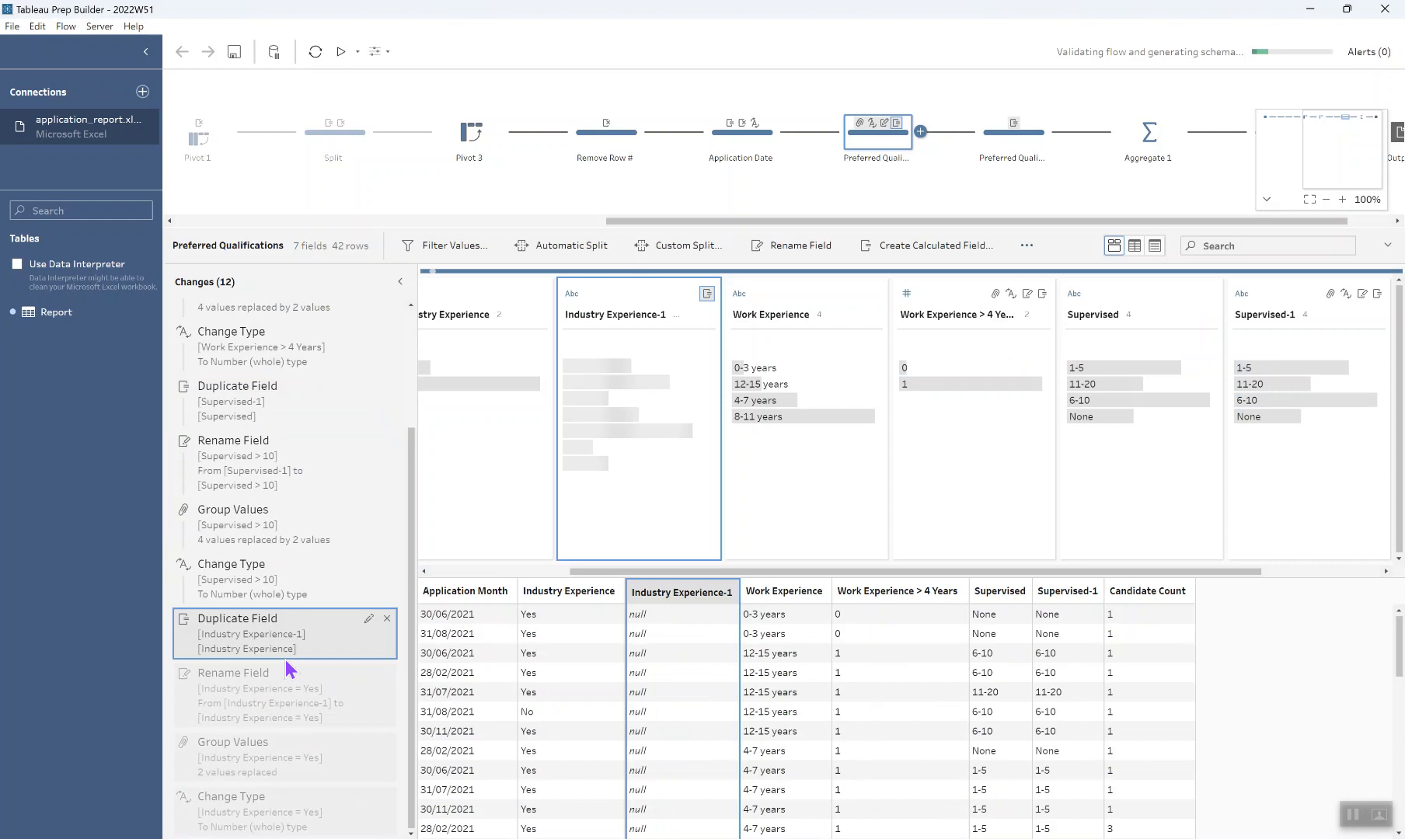
click(274, 722)
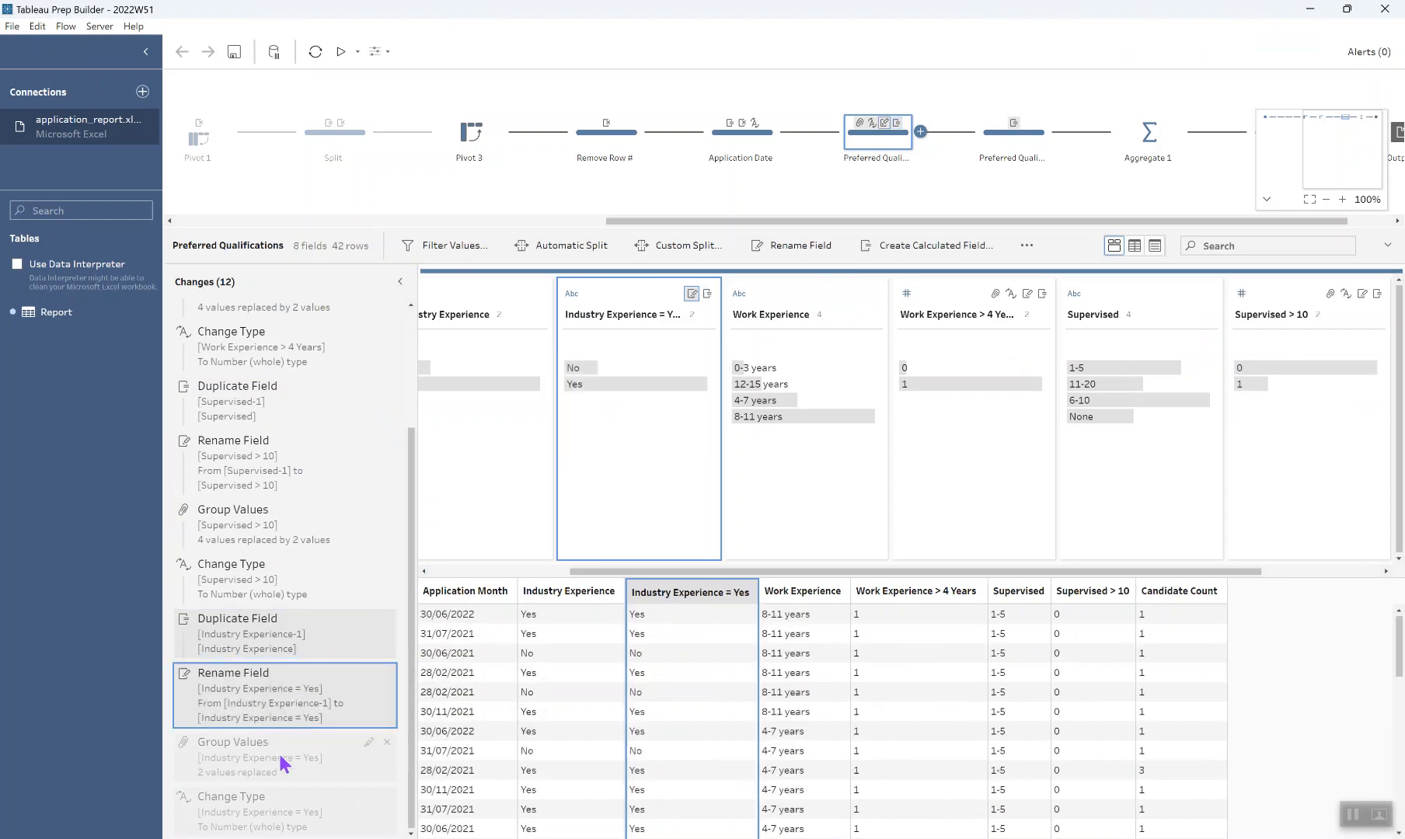
Step: In the preferred qualifications met step, examine the nested min calculation behind the Candidates with Preferred Qualifications field
click(984, 137)
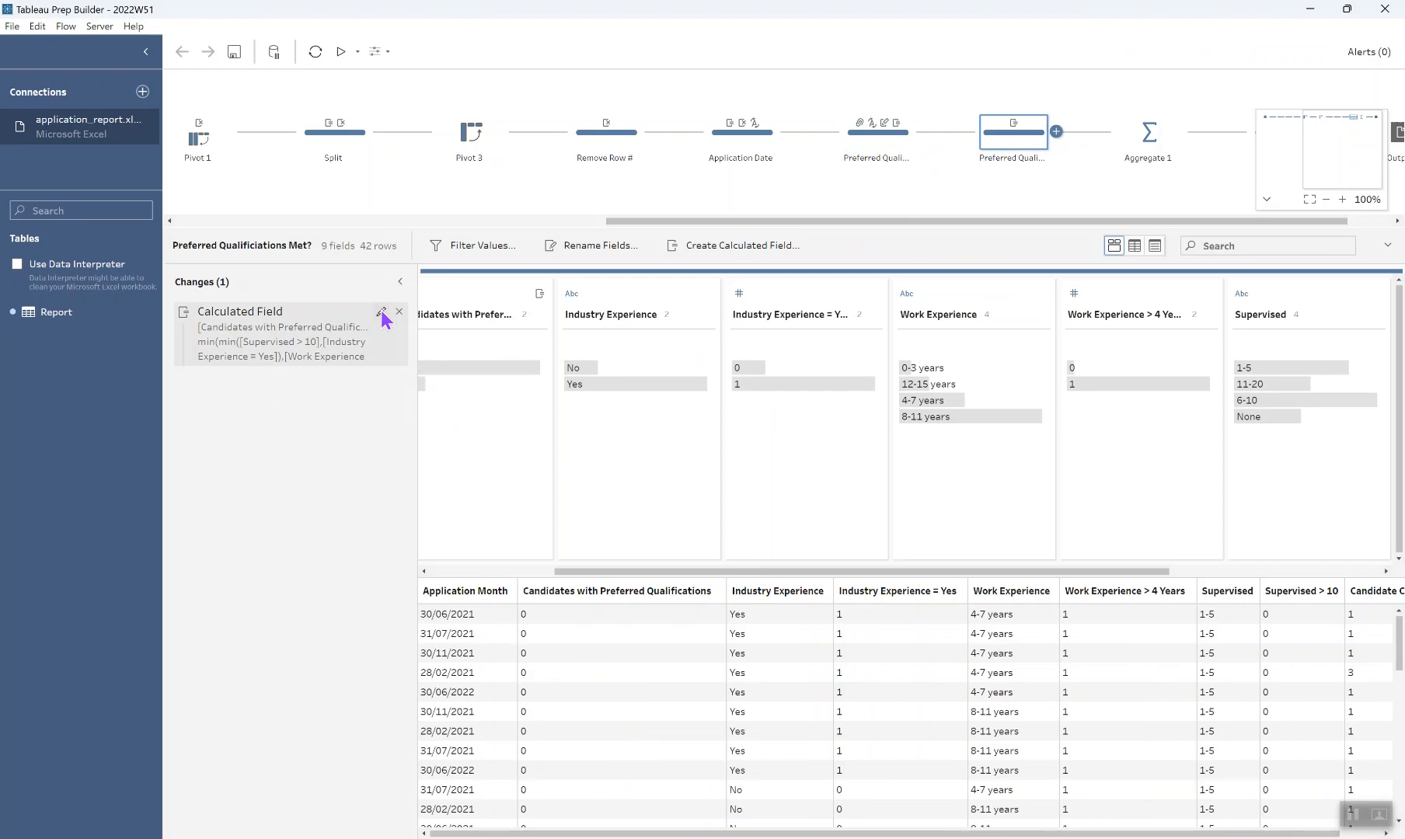
double_click(379, 319)
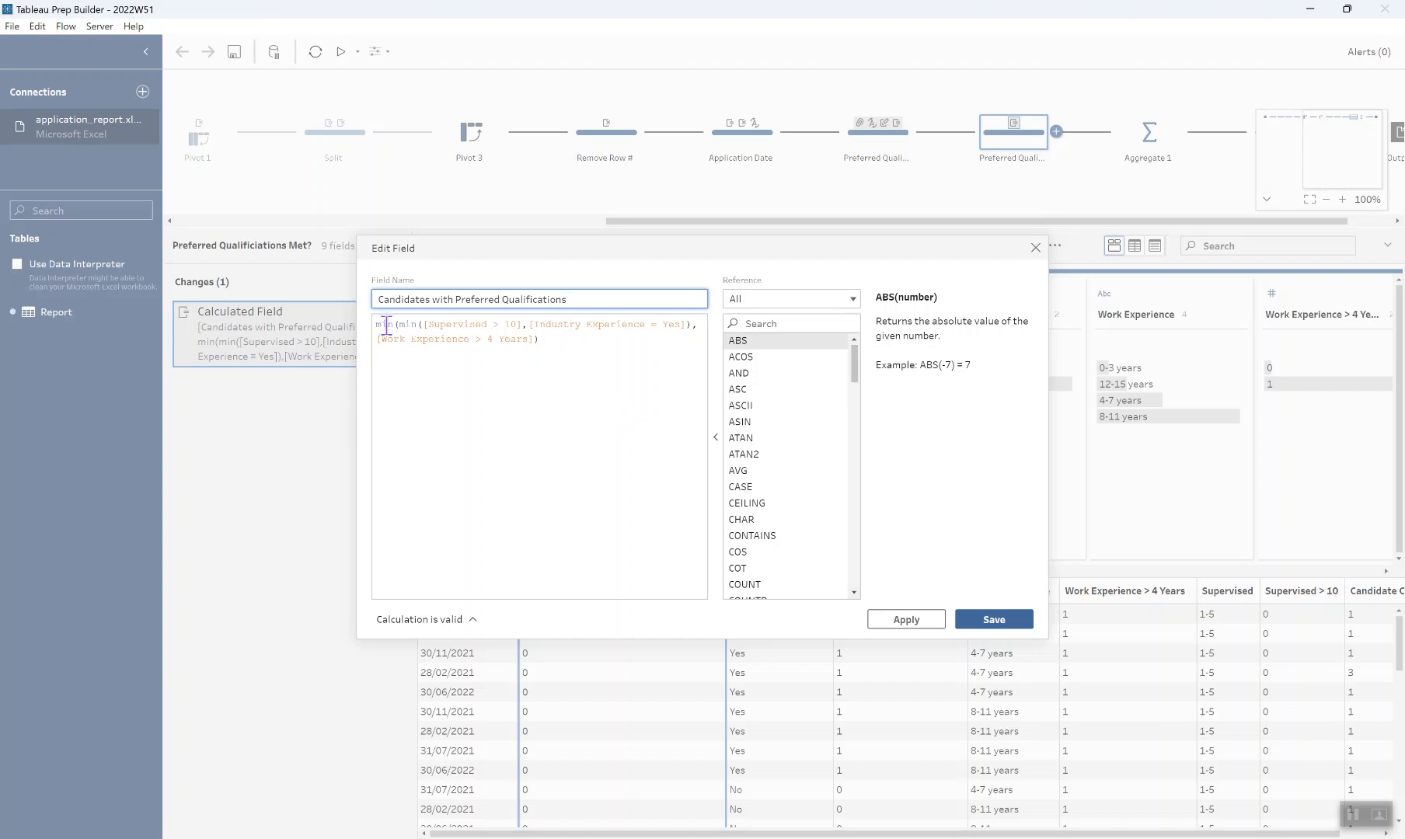
drag(399, 324, 686, 324)
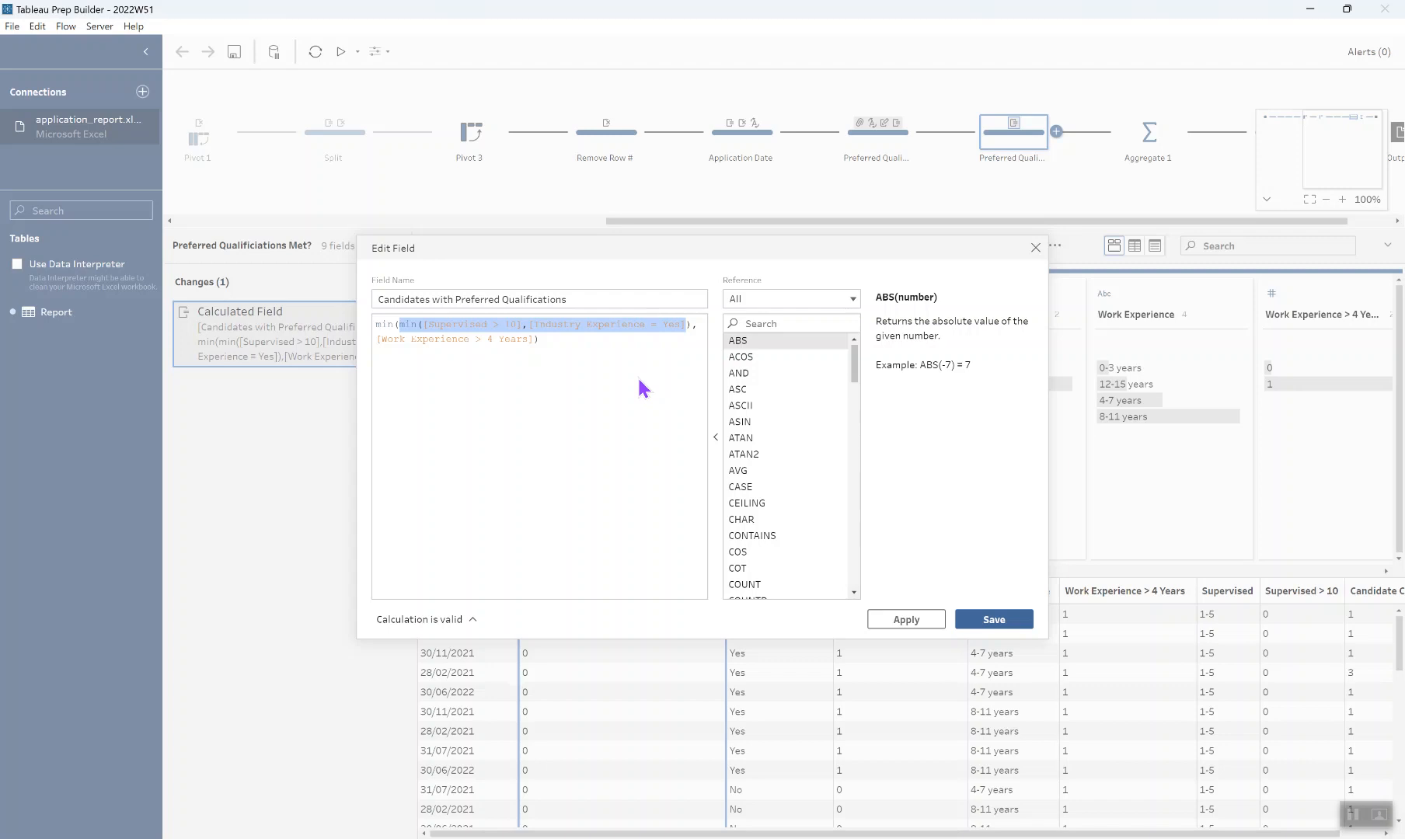
click(558, 337)
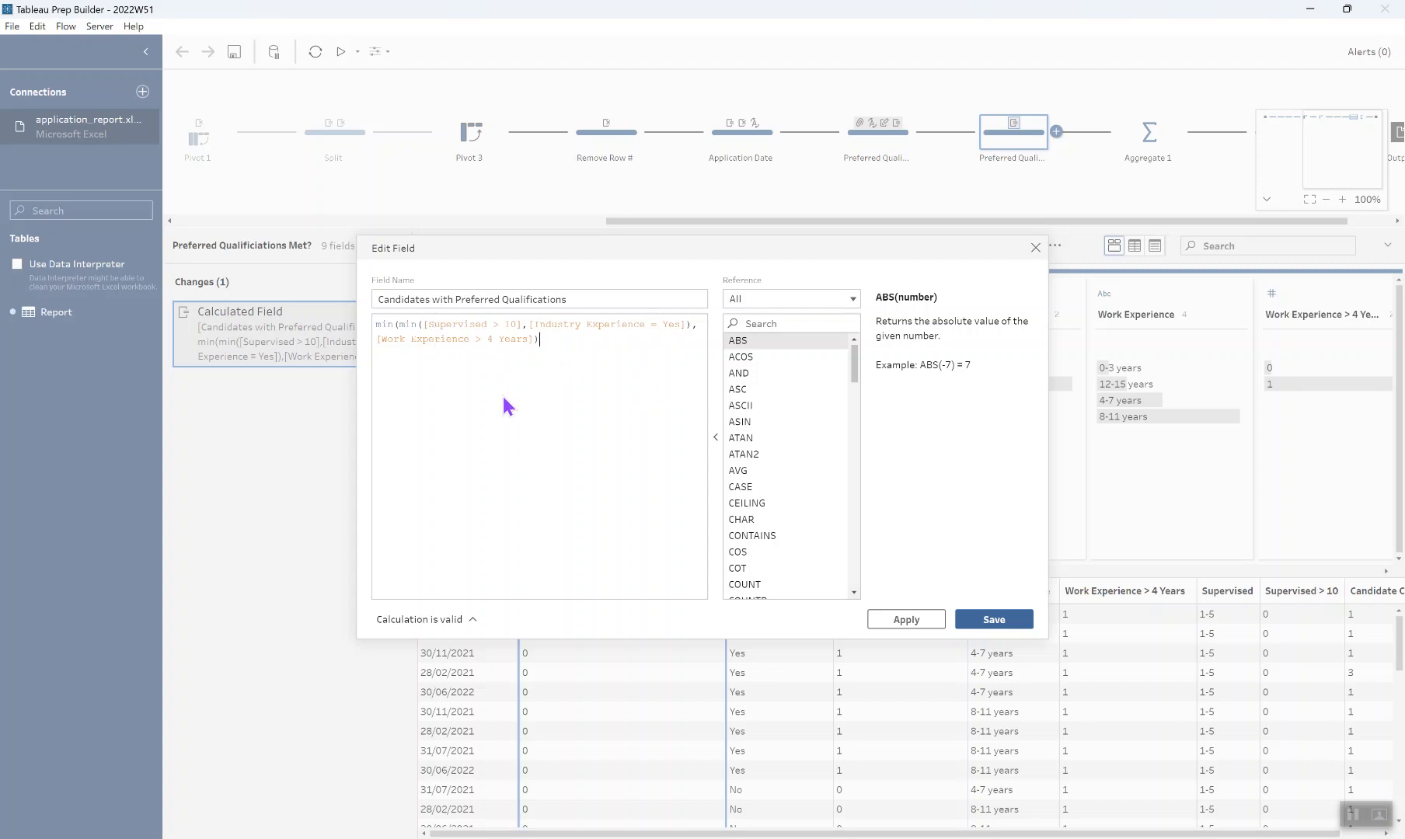
click(995, 621)
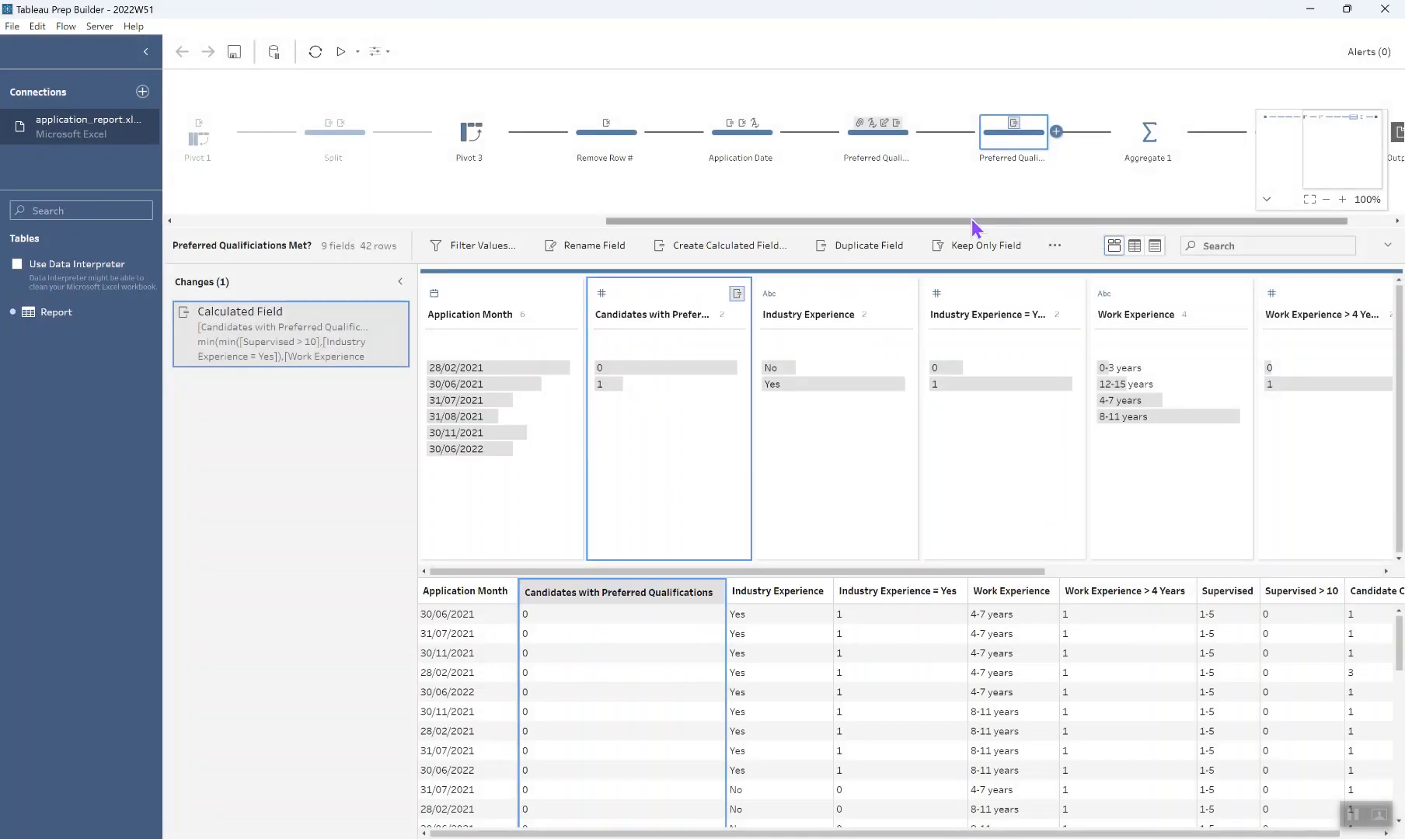
Step: Review the Aggregate 1 step and the rounded % of Candidates calculation in the % step
drag(971, 219, 1081, 222)
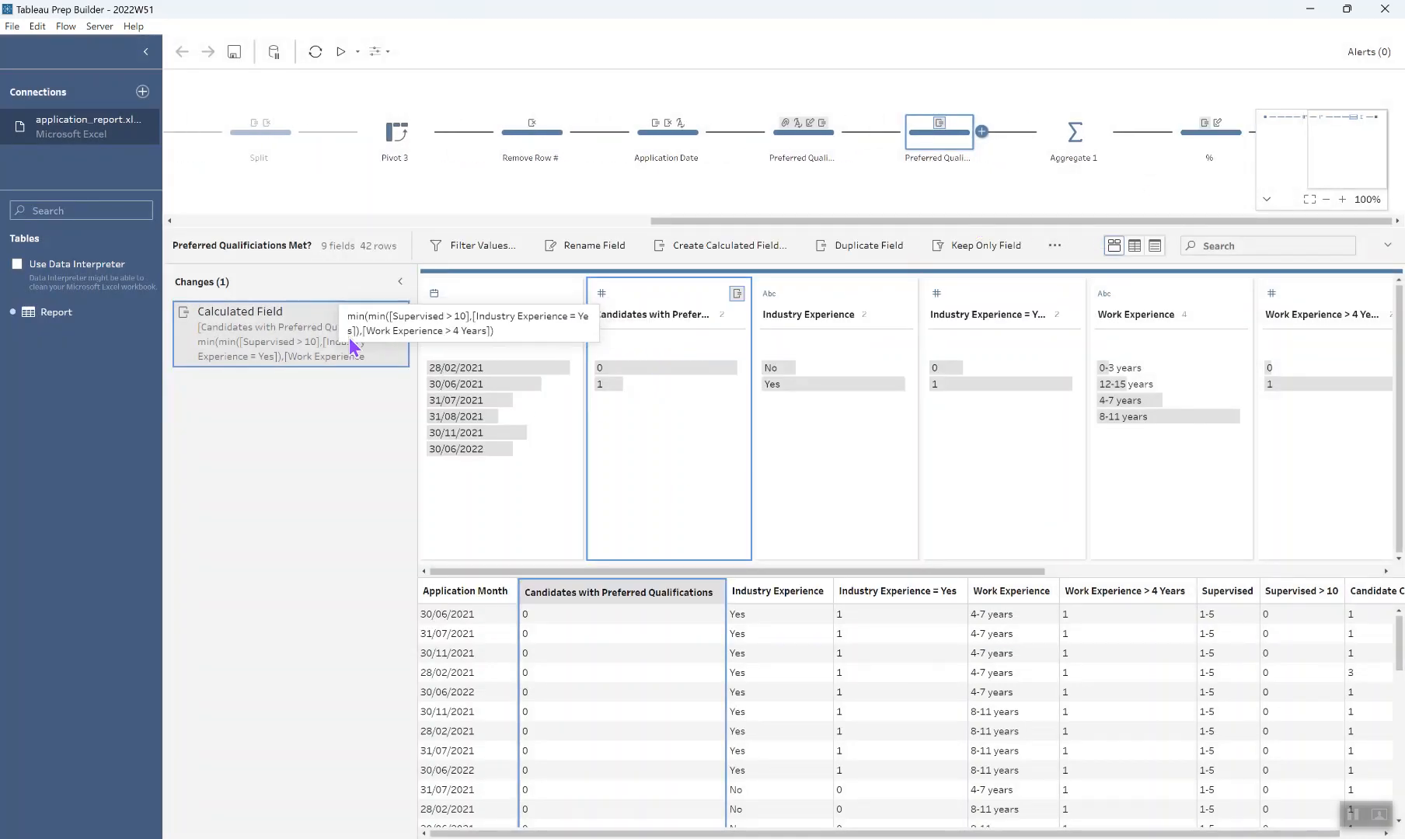
click(1065, 144)
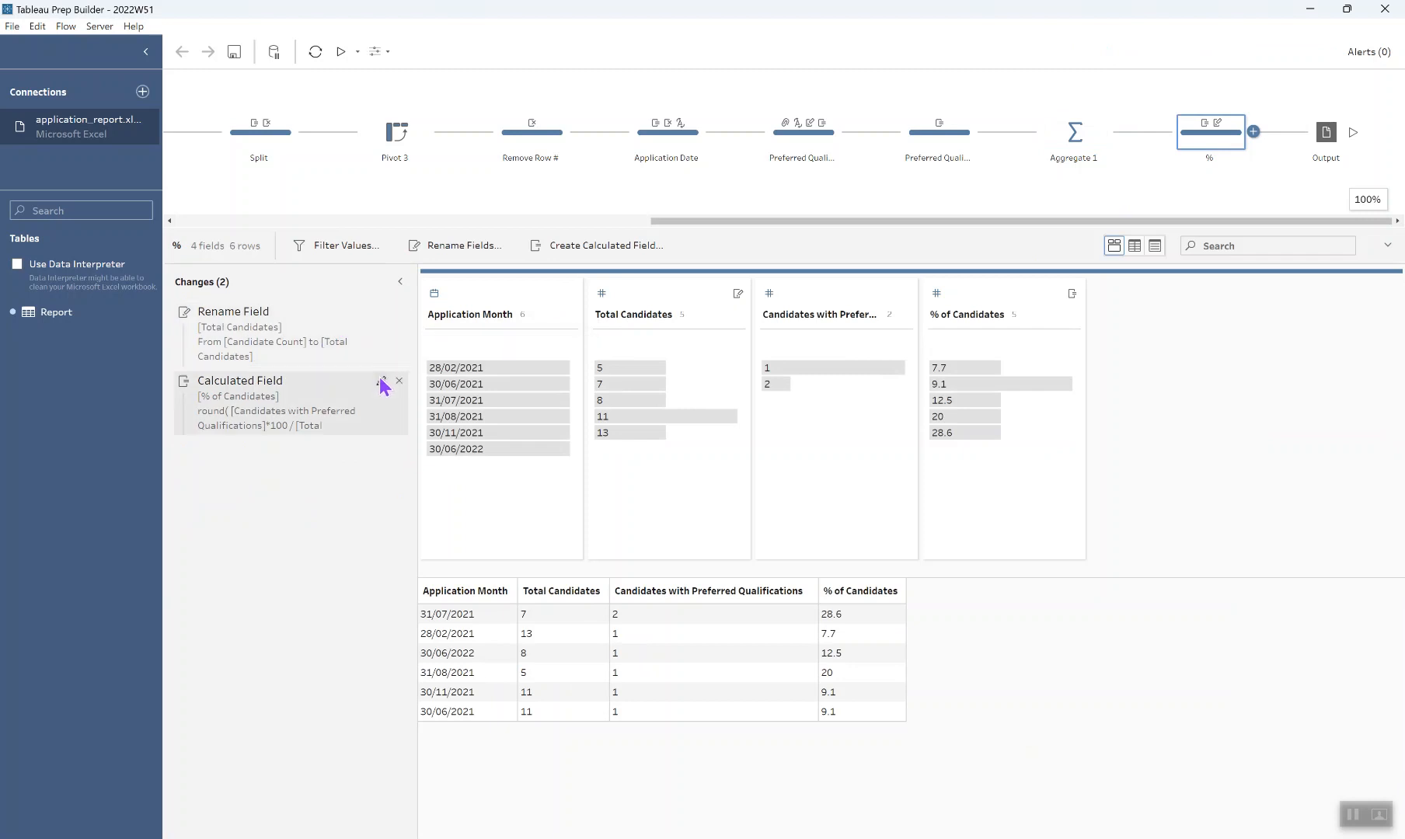
click(381, 380)
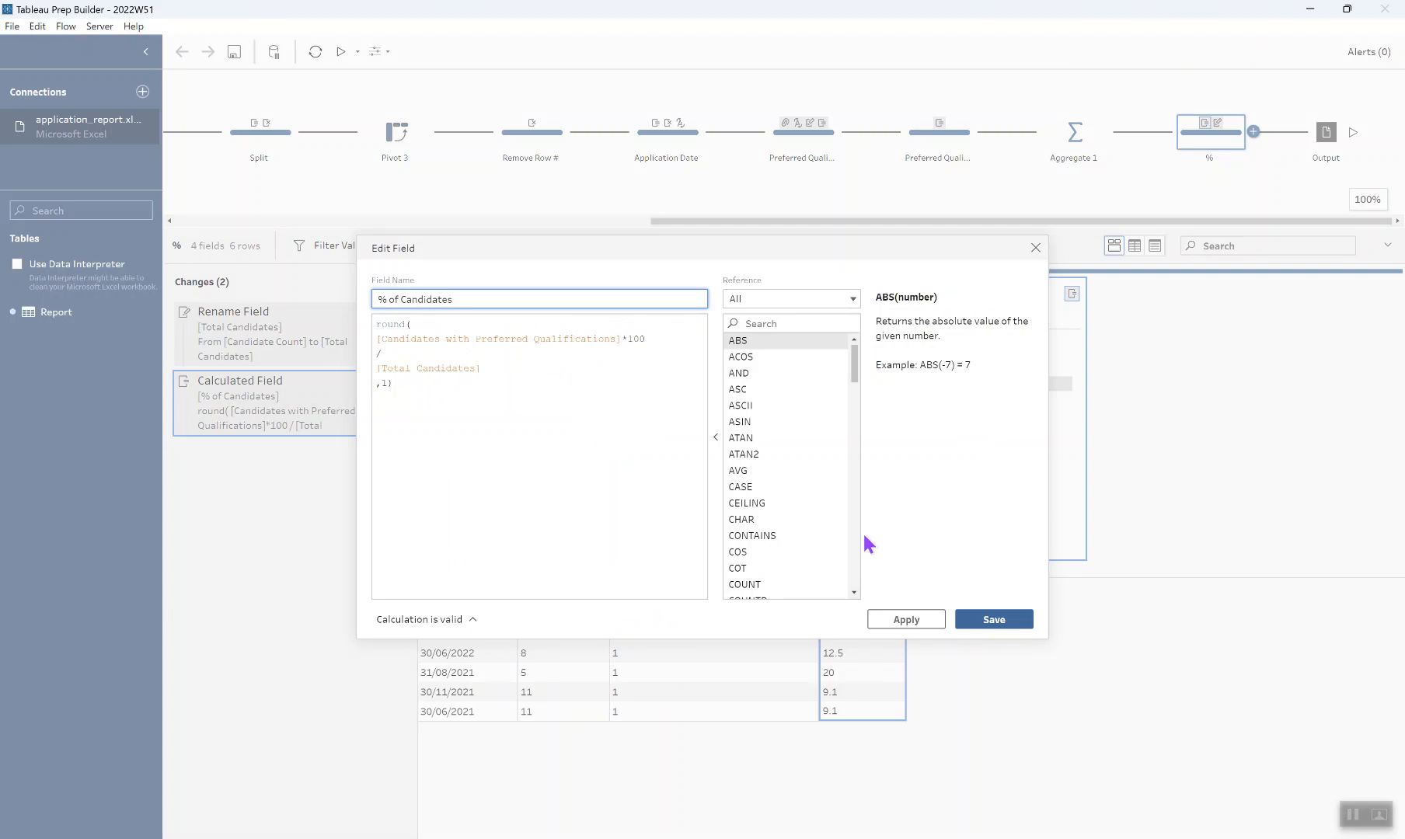
click(1020, 621)
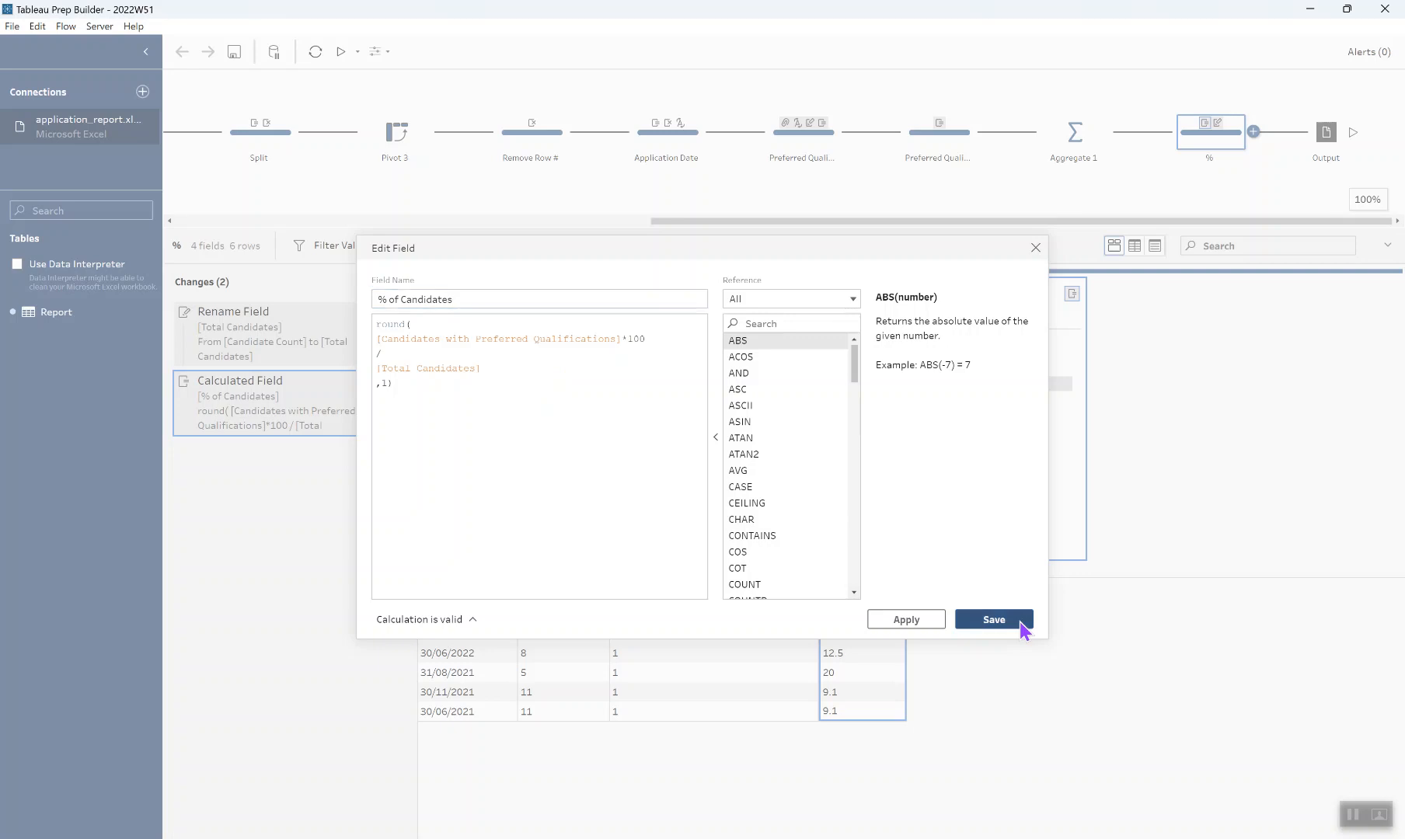